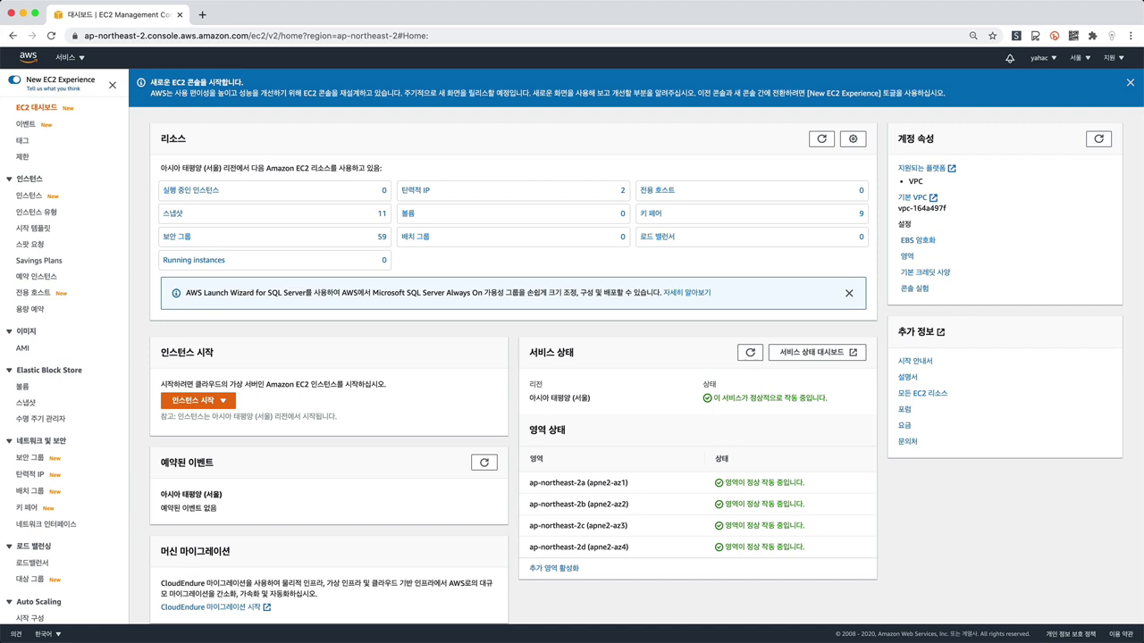
pyautogui.click(1082, 64)
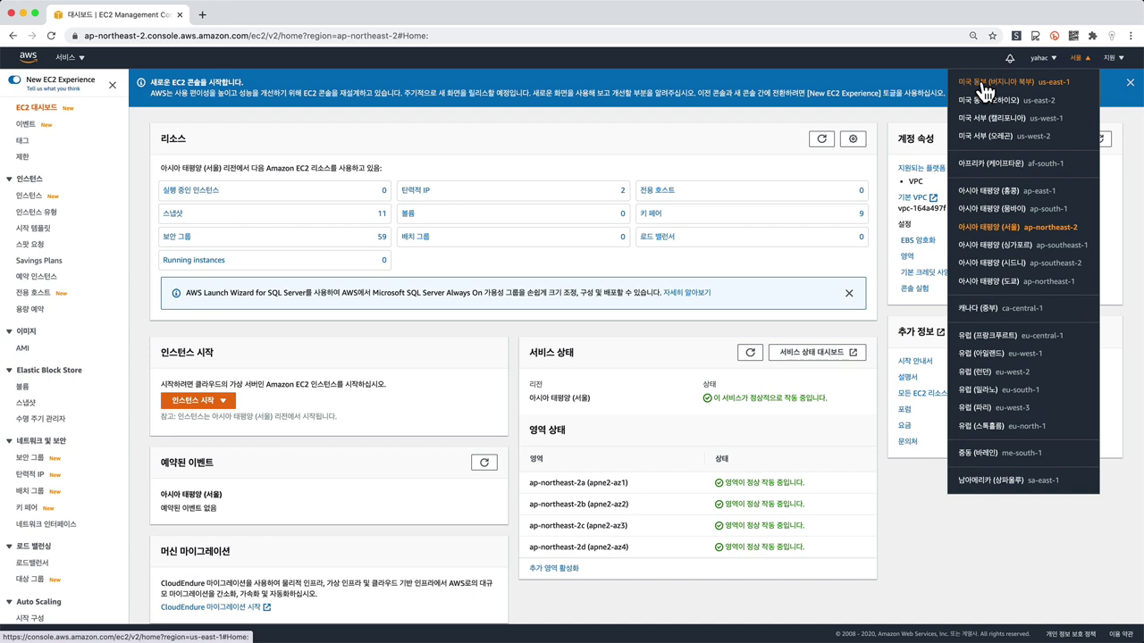
pyautogui.click(525, 122)
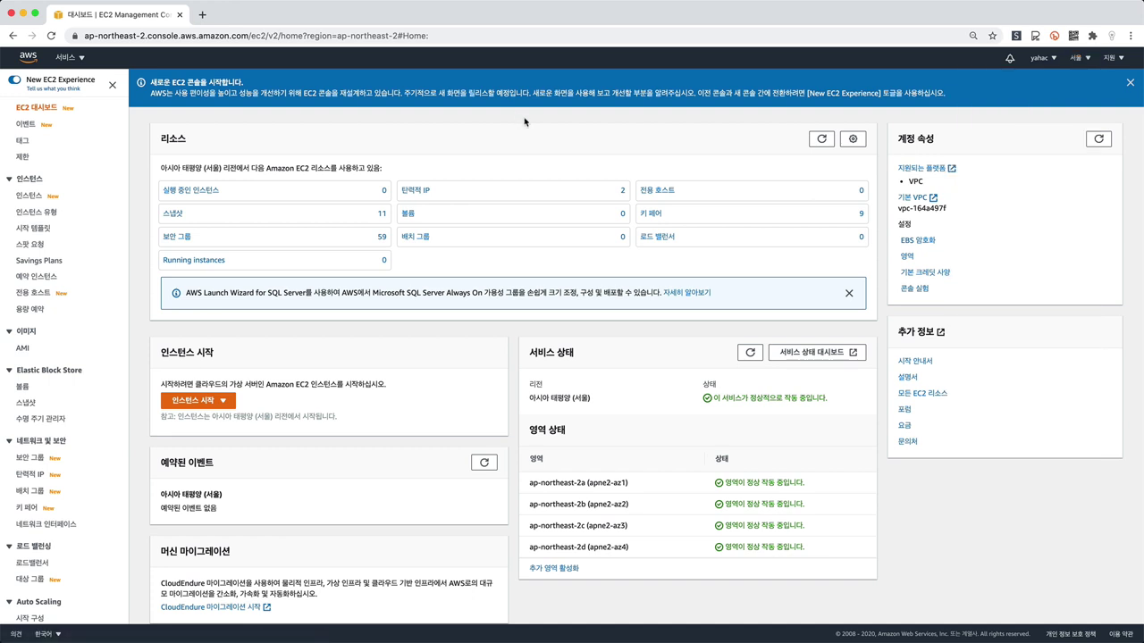
# Start launching a new EC2 instance from the instances page with the Ubuntu Server 20.04 LTS (HVM), SSD Volume Type image.
pyautogui.click(29, 196)
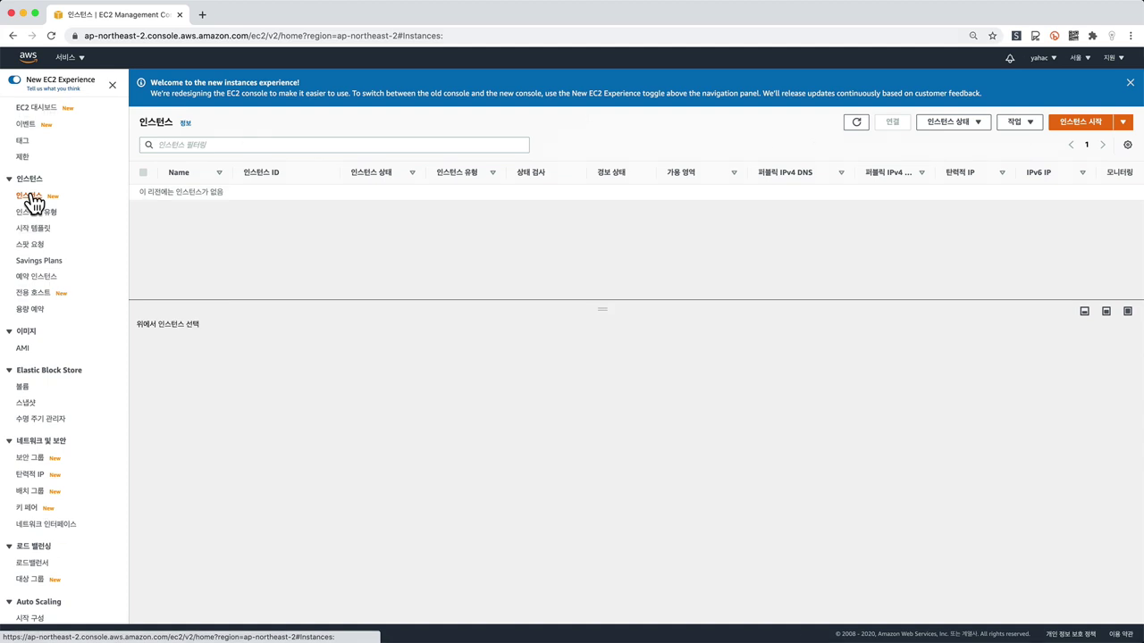
pyautogui.press('super+0')
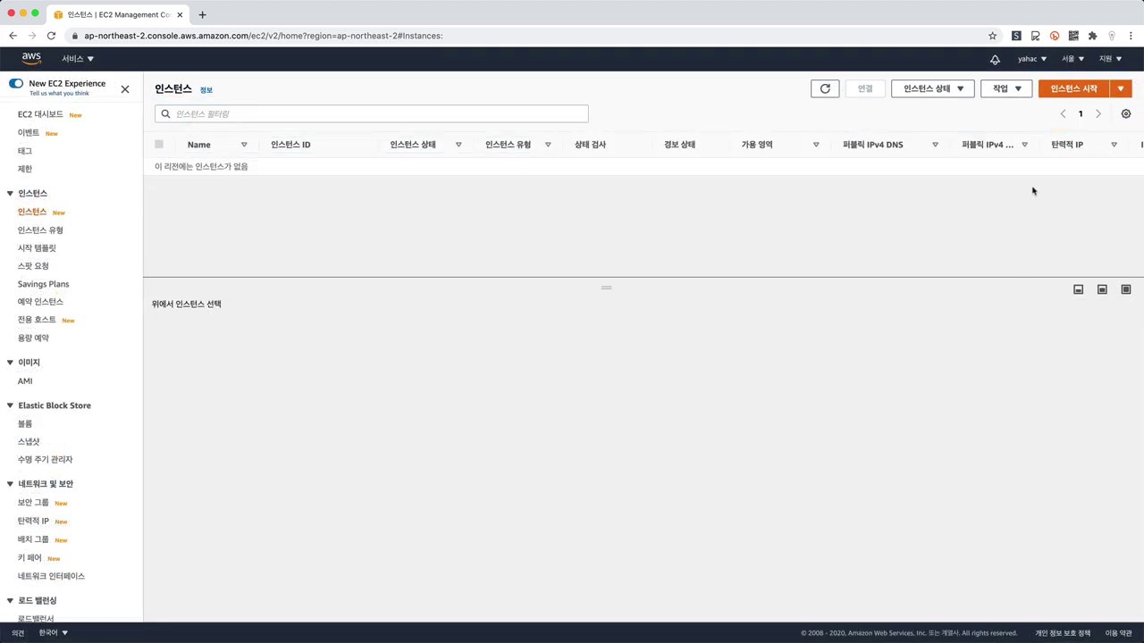
pyautogui.click(1072, 93)
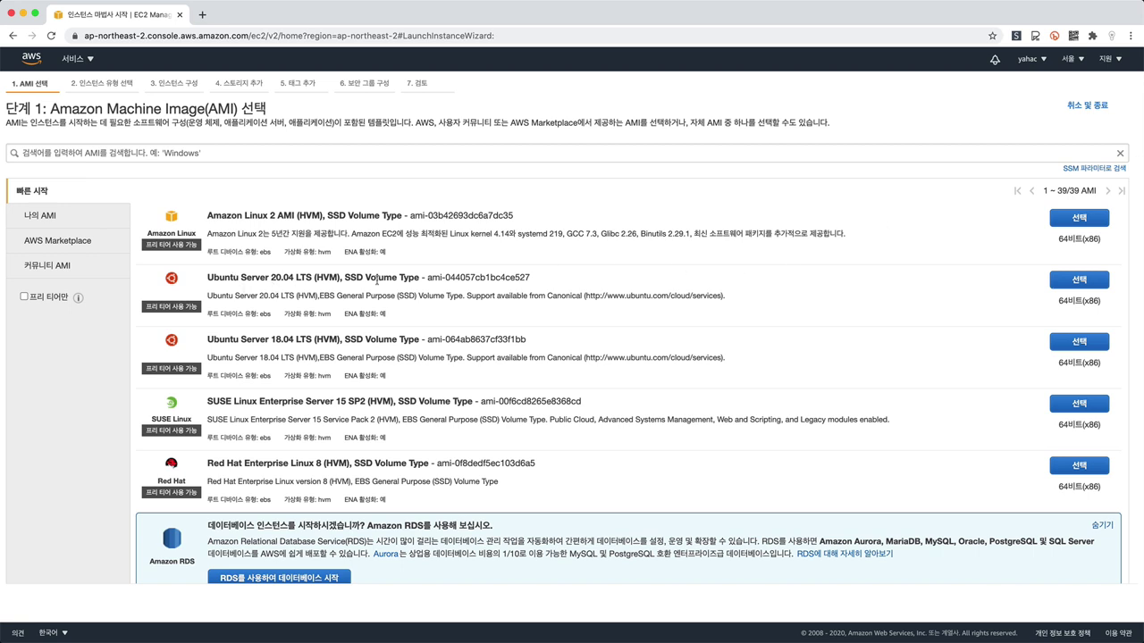
pyautogui.click(1080, 281)
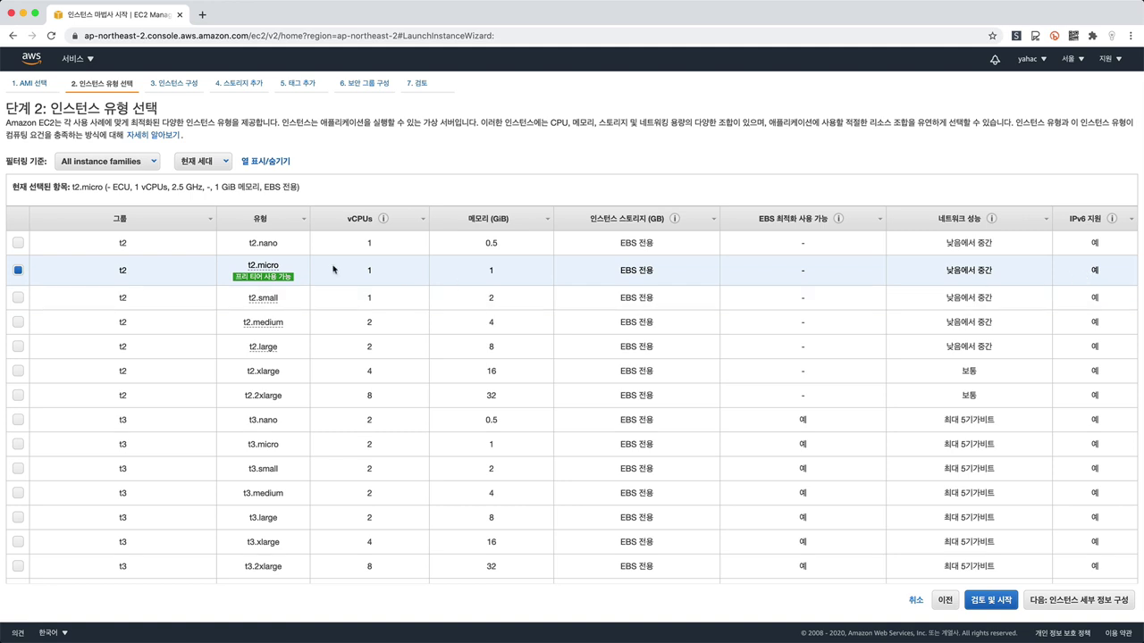
# Choose the t2.nano instance type and continue to the instance details configuration.
pyautogui.click(283, 252)
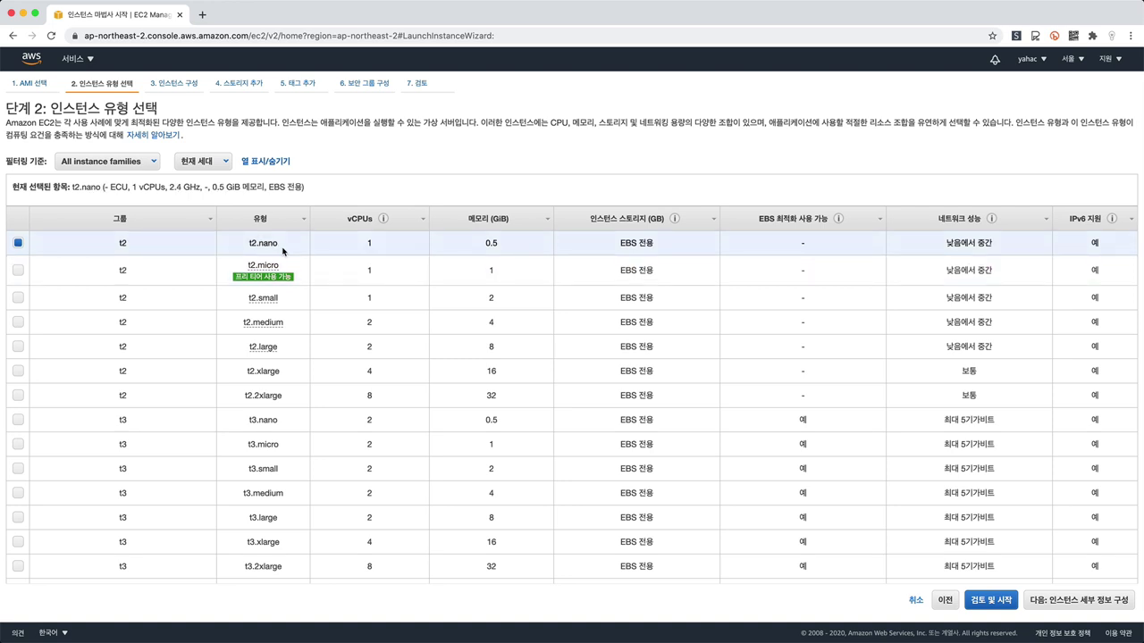
pyautogui.moveTo(256, 290)
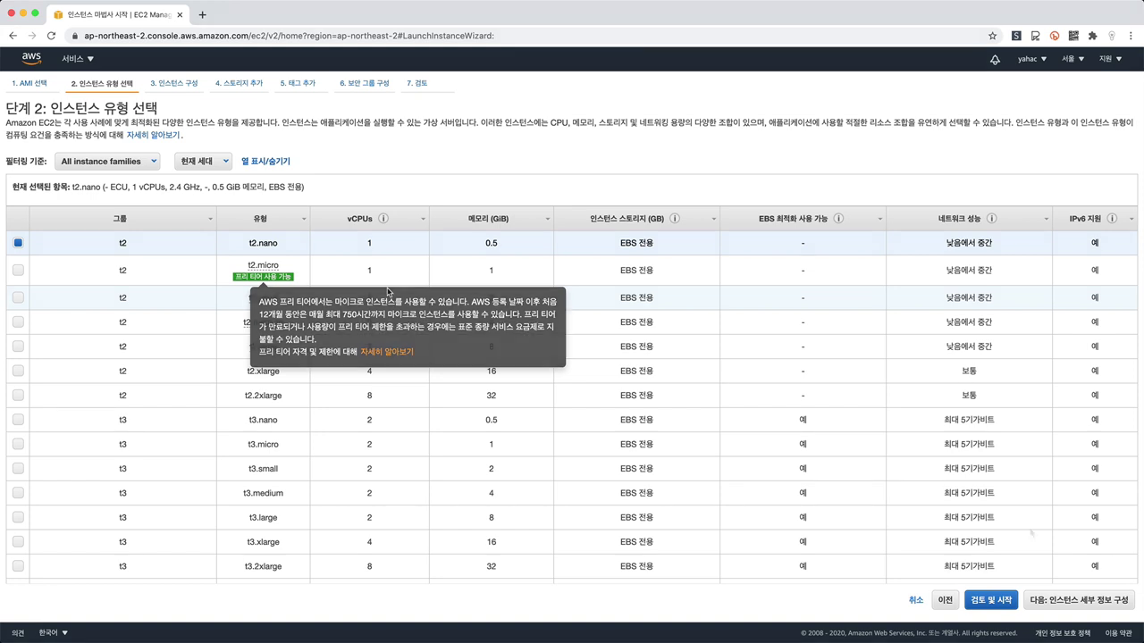
pyautogui.click(1106, 609)
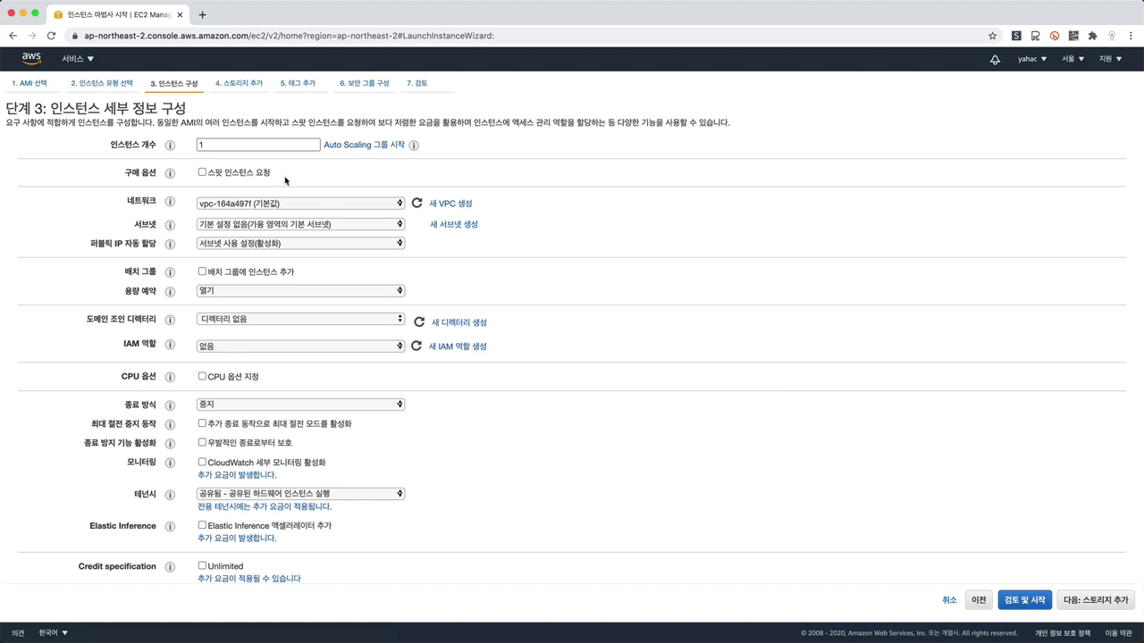
# Keep the default instance details with an instance count of 1 and continue to the storage settings.
pyautogui.doubleClick(268, 146)
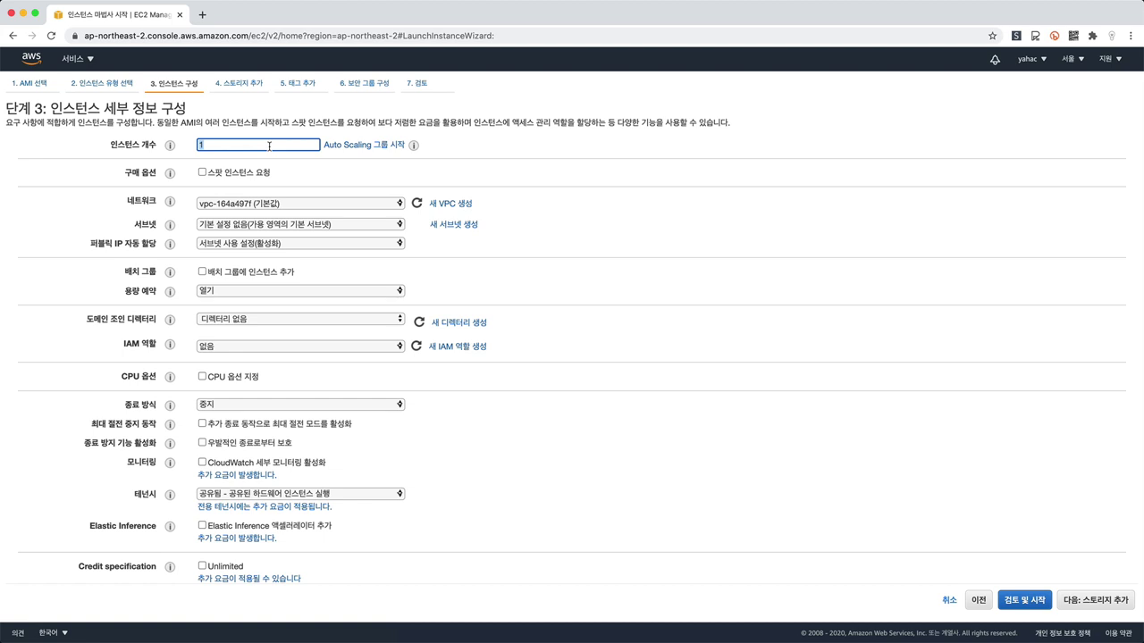
pyautogui.scroll(-3, 279, 184)
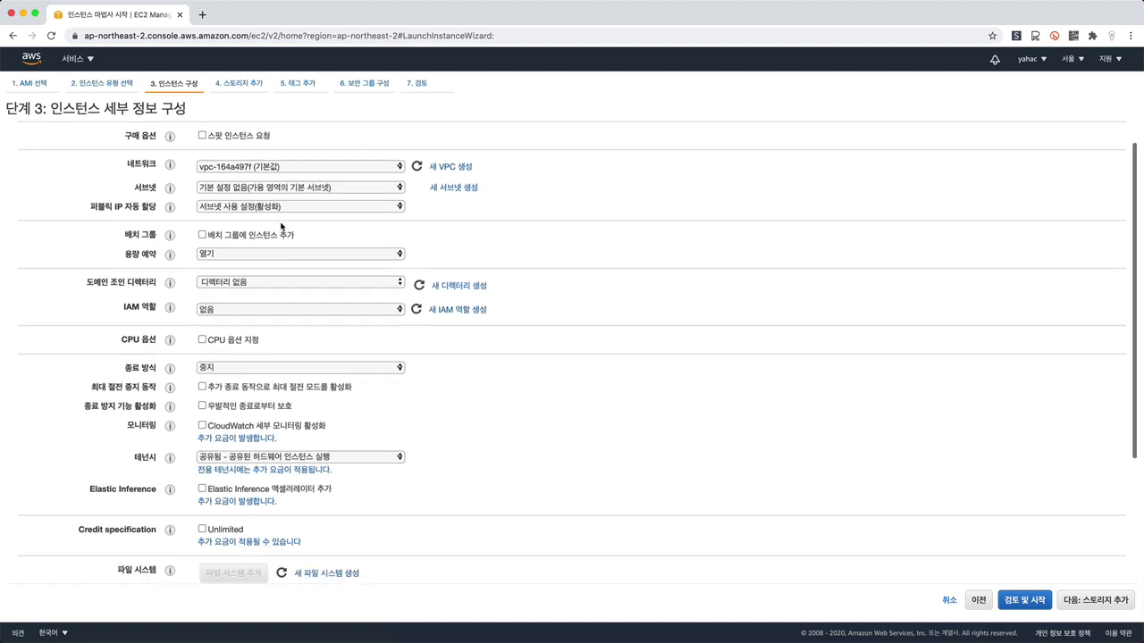
pyautogui.scroll(1, 787, 491)
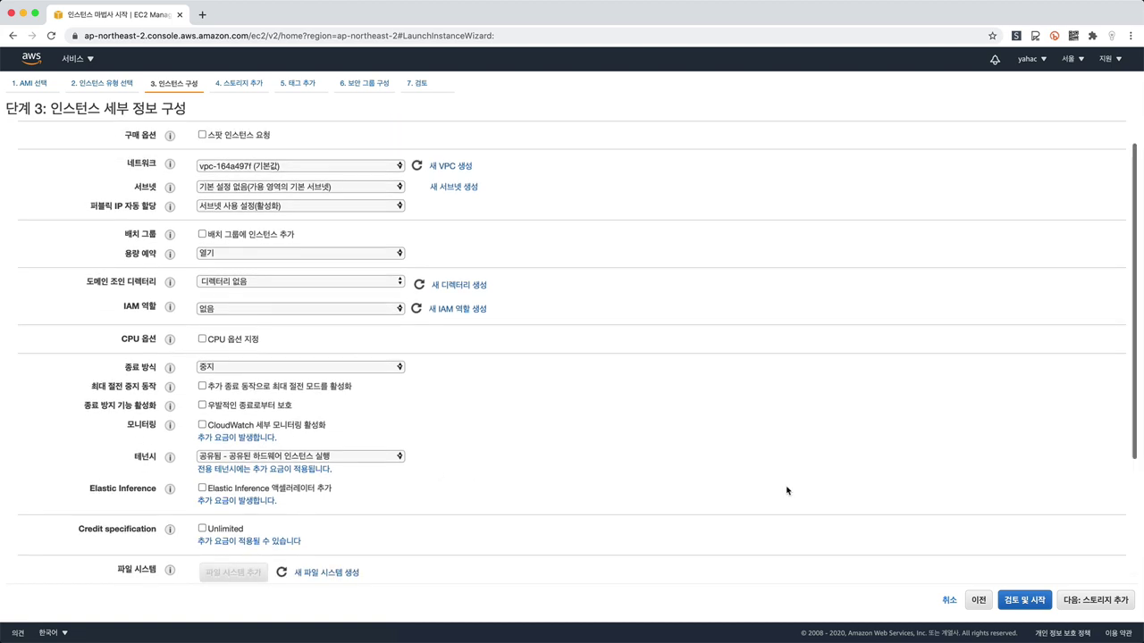
pyautogui.click(1110, 613)
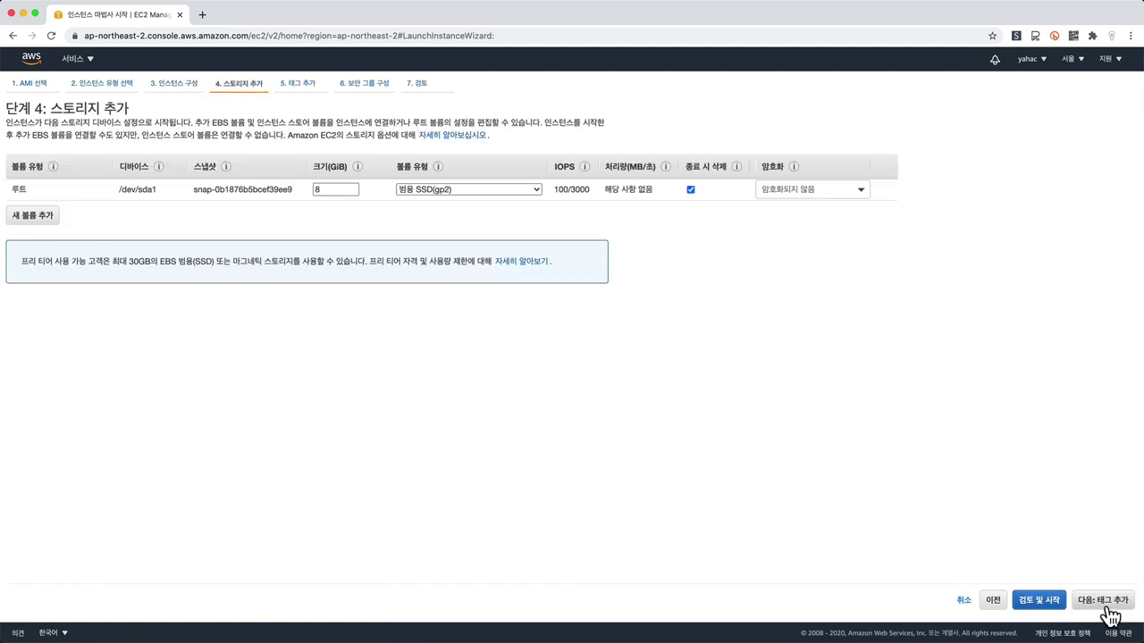
# Accept the default storage, tag and security group settings and proceed to the launch review.
pyautogui.click(354, 186)
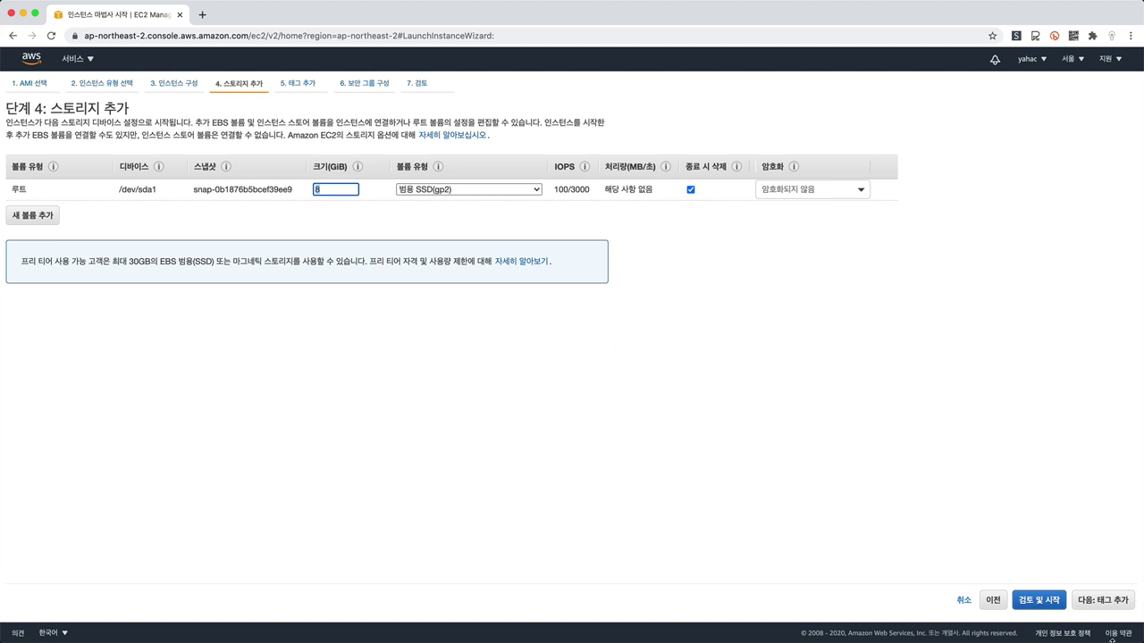
pyautogui.click(1110, 603)
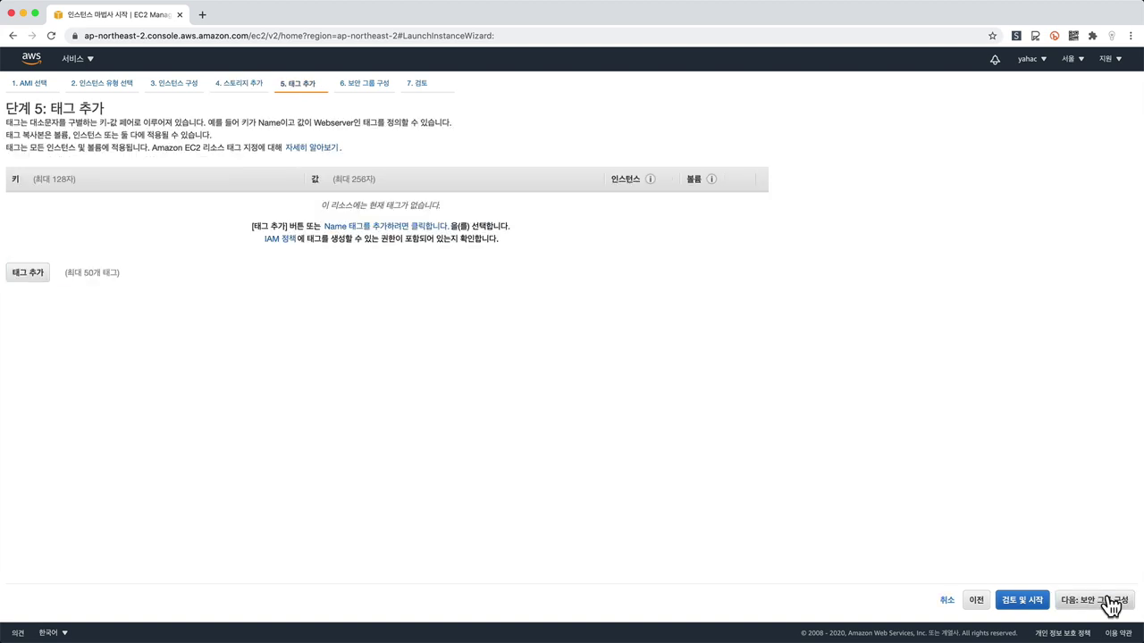
pyautogui.click(1110, 603)
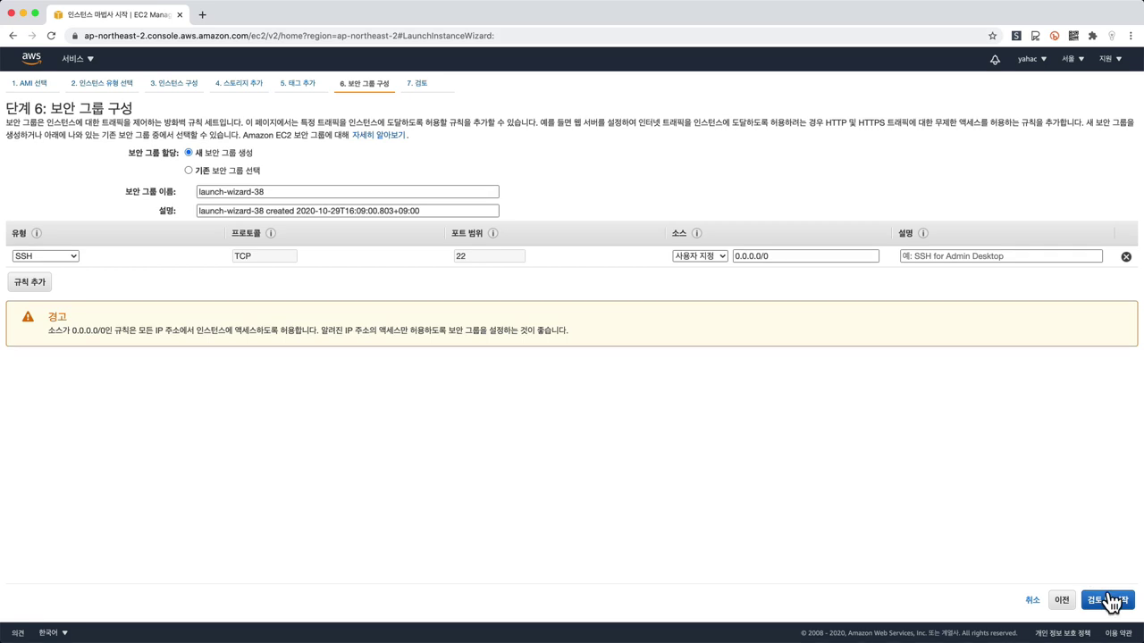
pyautogui.click(1109, 602)
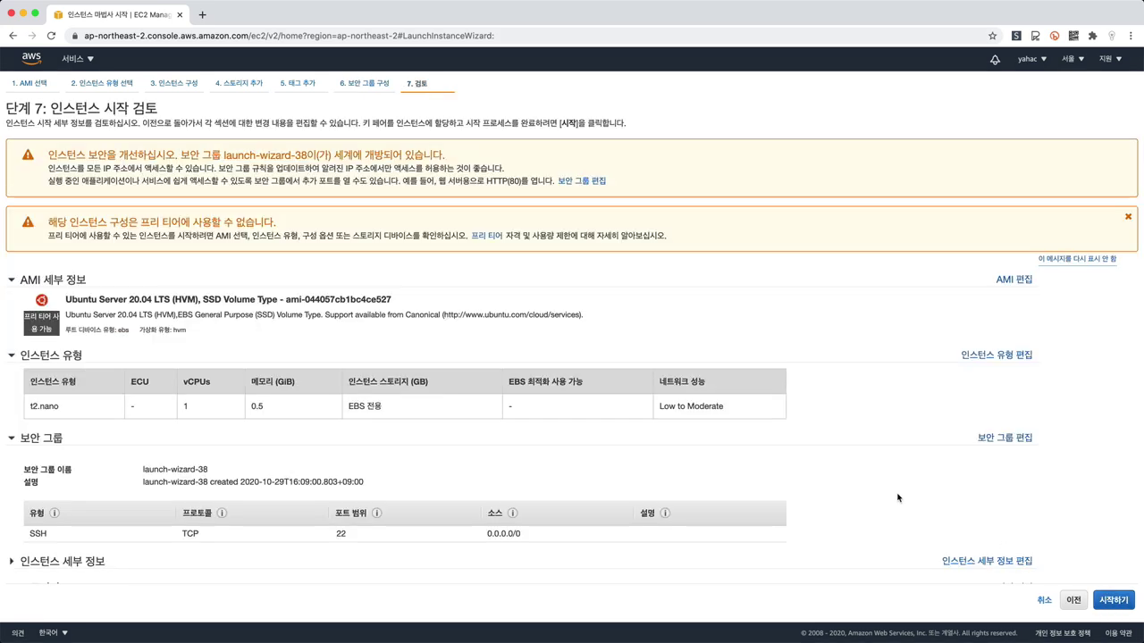
# Start the launch from the review and set the key pair option to creating a new key pair (새 키 페어 생성).
pyautogui.scroll(-1, 898, 497)
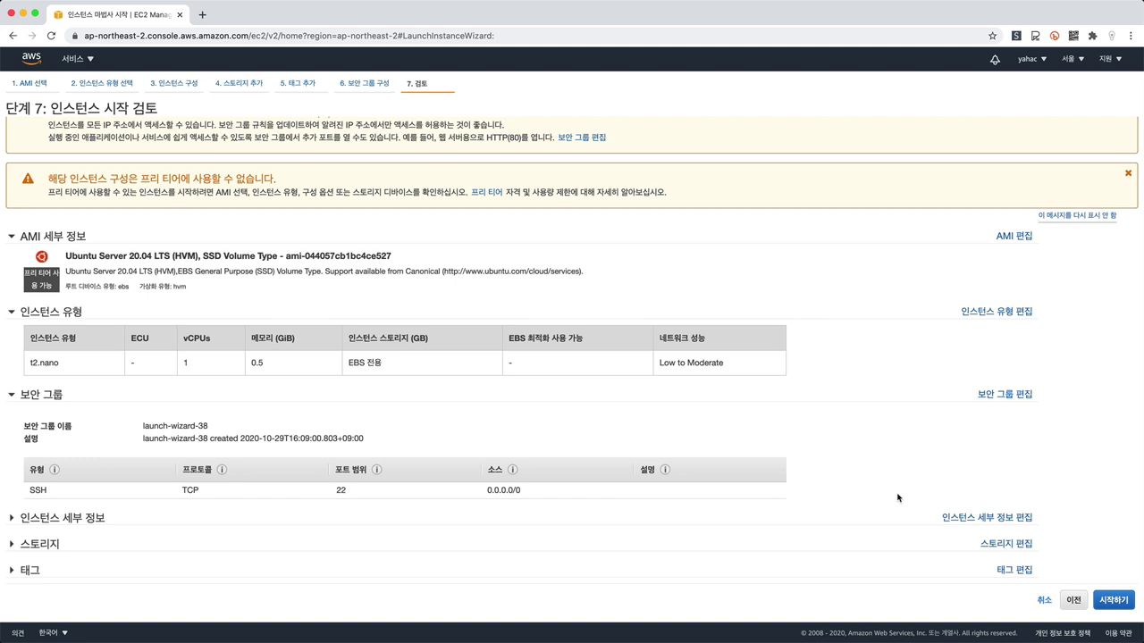
pyautogui.click(1112, 603)
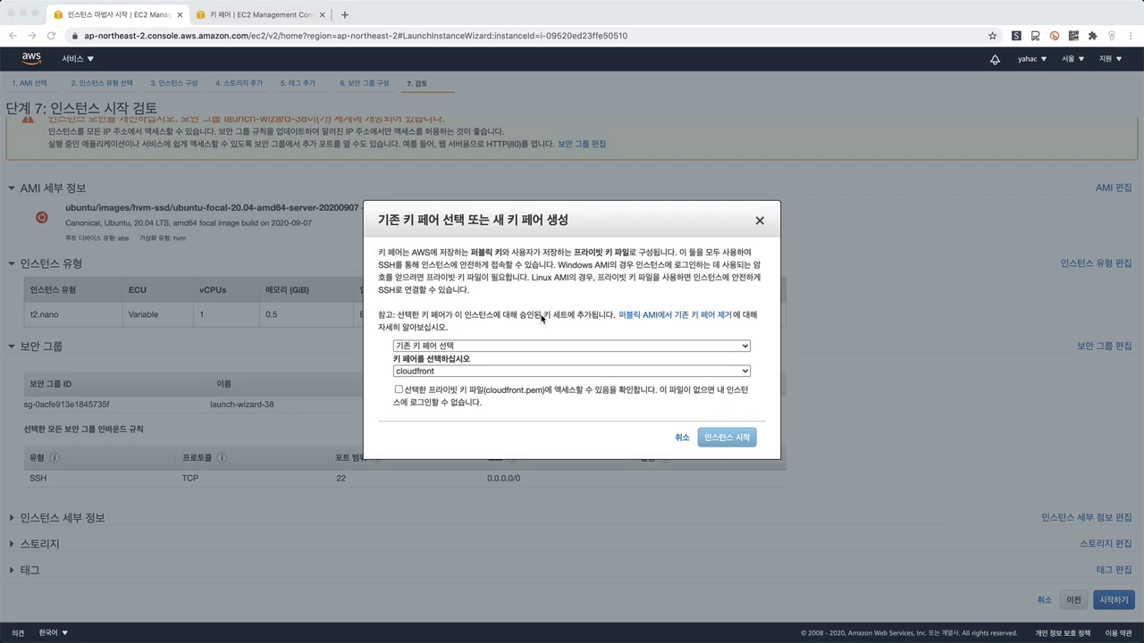
pyautogui.click(551, 372)
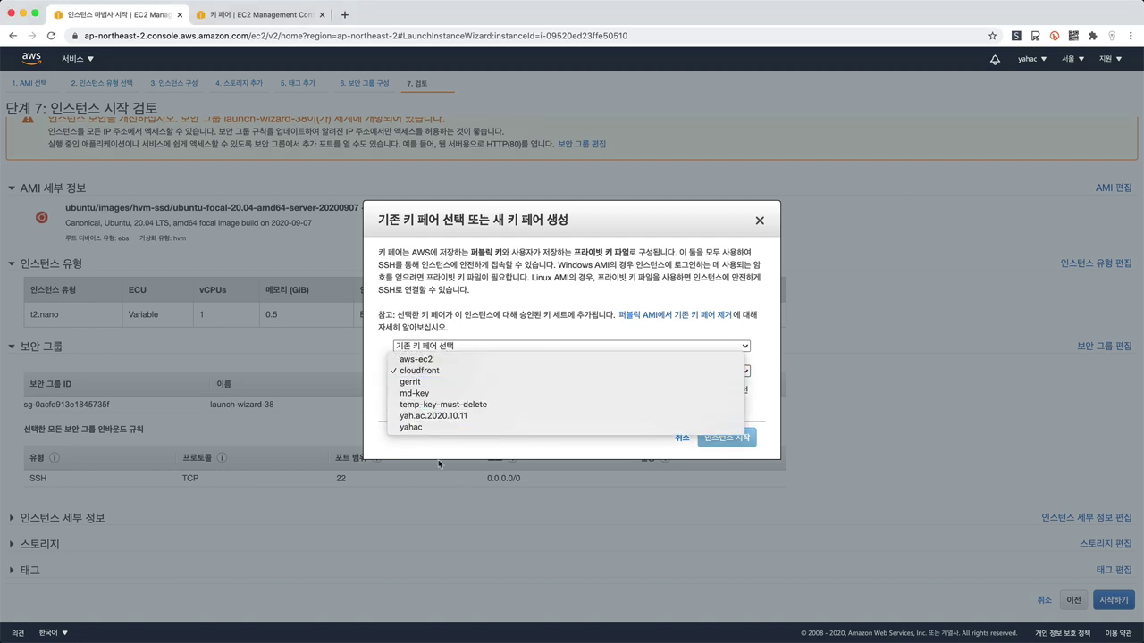
pyautogui.click(494, 359)
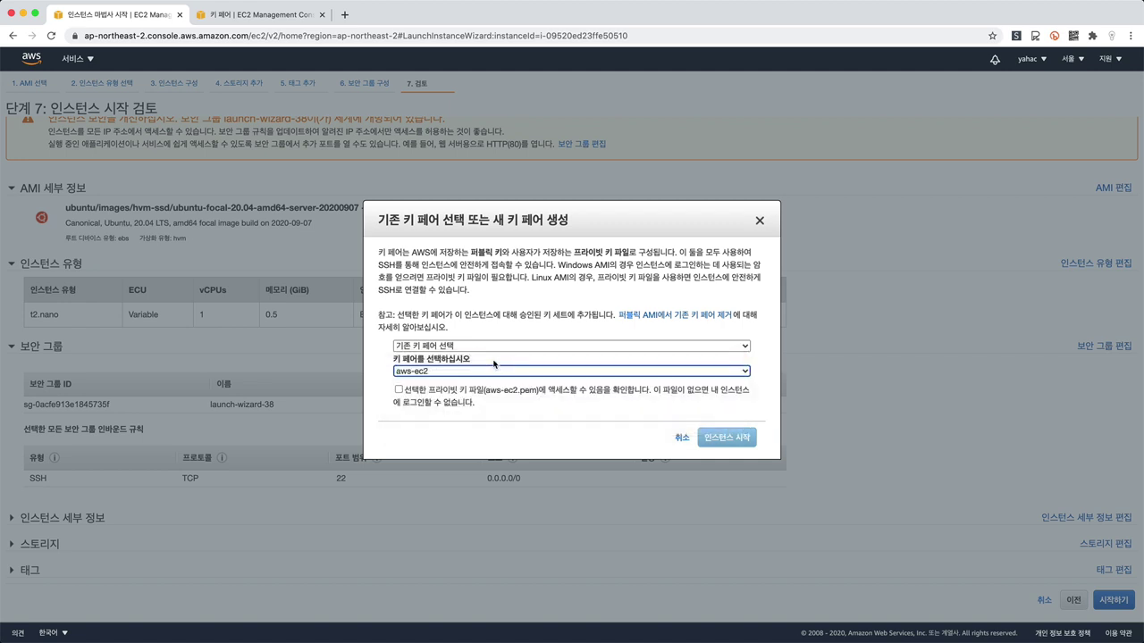
pyautogui.click(496, 348)
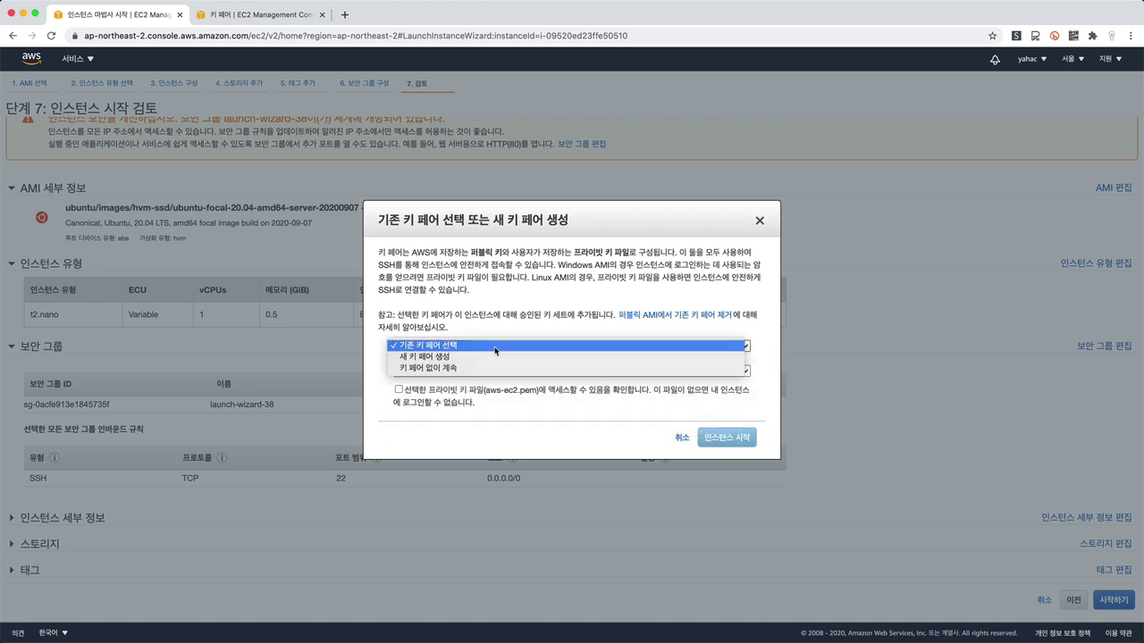
pyautogui.click(496, 356)
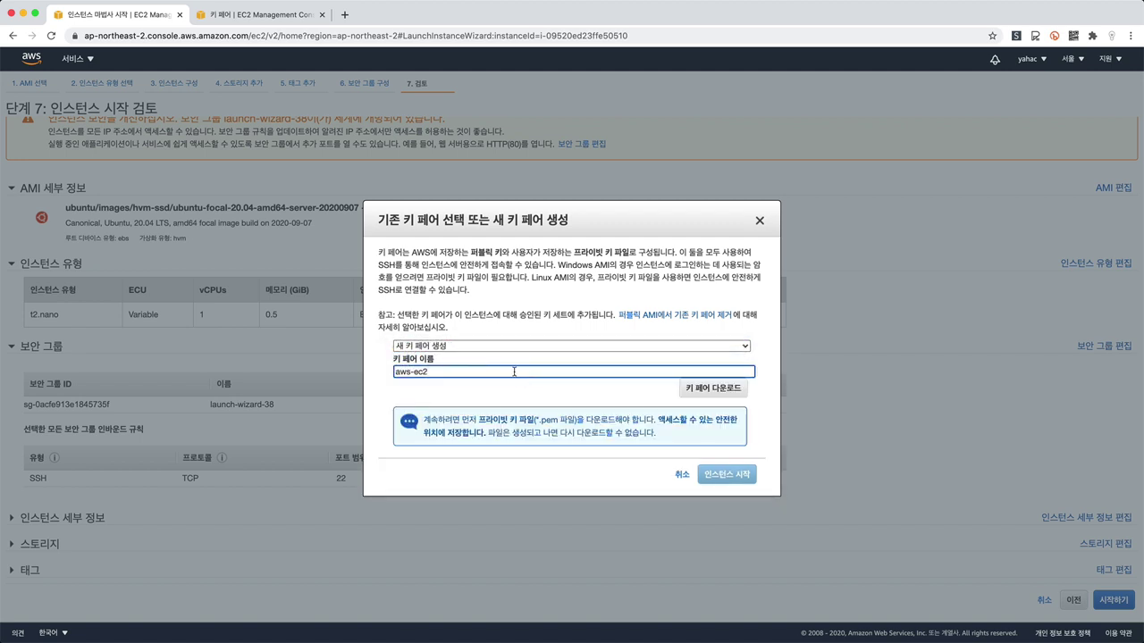
# Name the new key pair aws-ec2-keypair and download its private key file.
pyautogui.click(513, 371)
pyautogui.press('super+a')
pyautogui.write('aws-ec2')
pyautogui.write('-keypare')
pyautogui.press('BackSpace')
pyautogui.press('BackSpace')
pyautogui.write('ir')
pyautogui.click(711, 394)
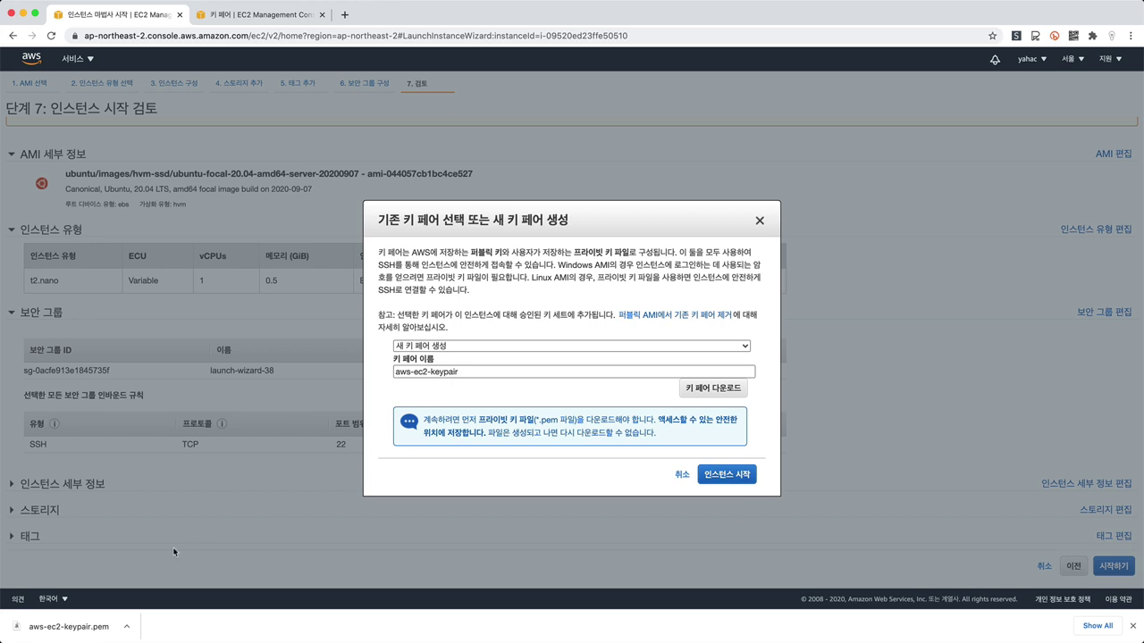
# Launch the instance and select the newly launched one in the instance list.
pyautogui.click(735, 481)
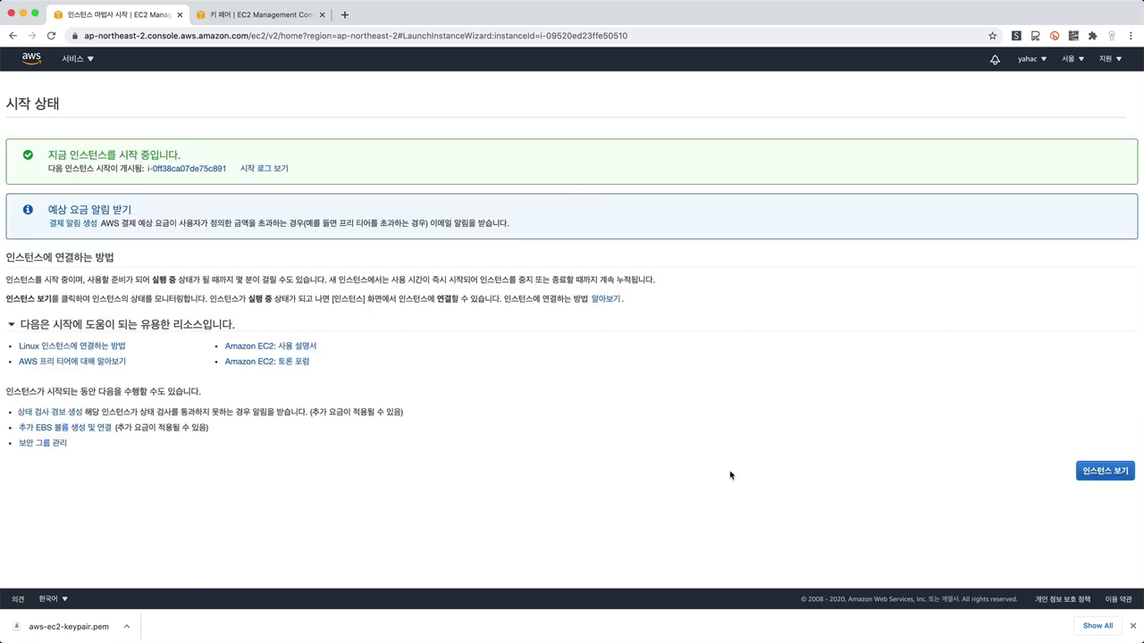
pyautogui.click(1112, 472)
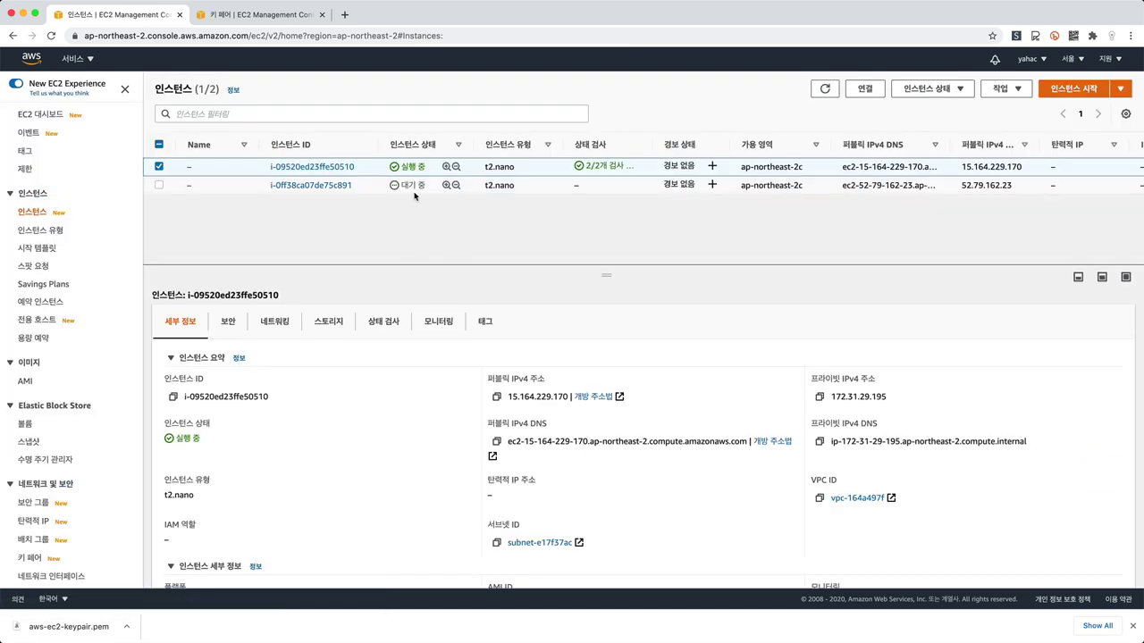
pyautogui.click(415, 191)
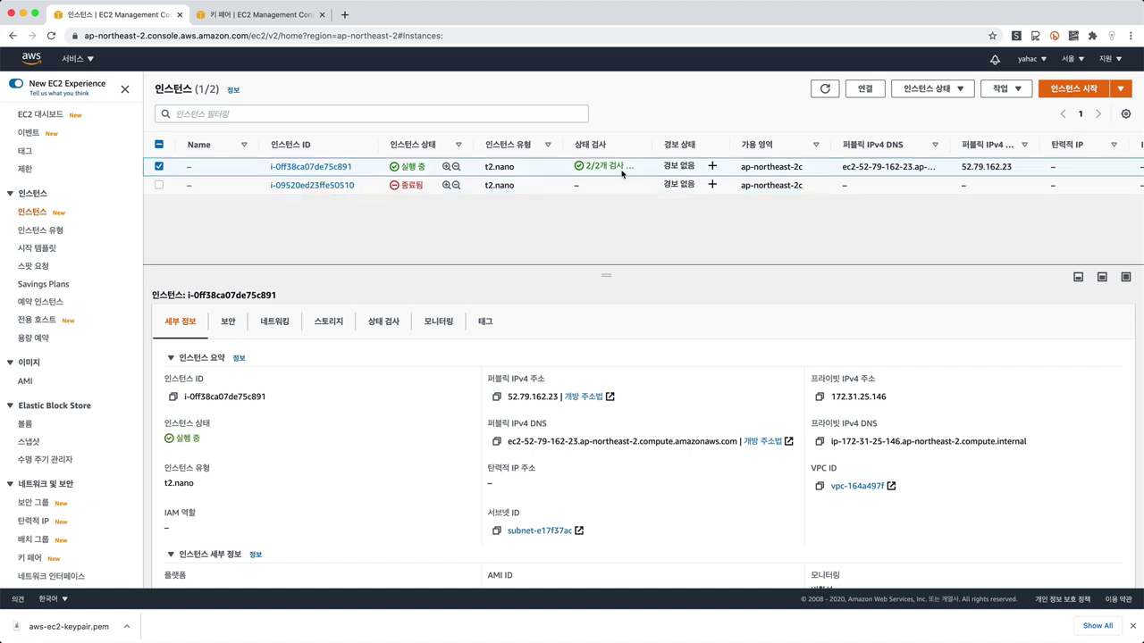
# Connect to the running instance through EC2 Instance Connect as ubuntu and list the home directory with ls -al.
pyautogui.rightClick(622, 174)
pyautogui.click(646, 214)
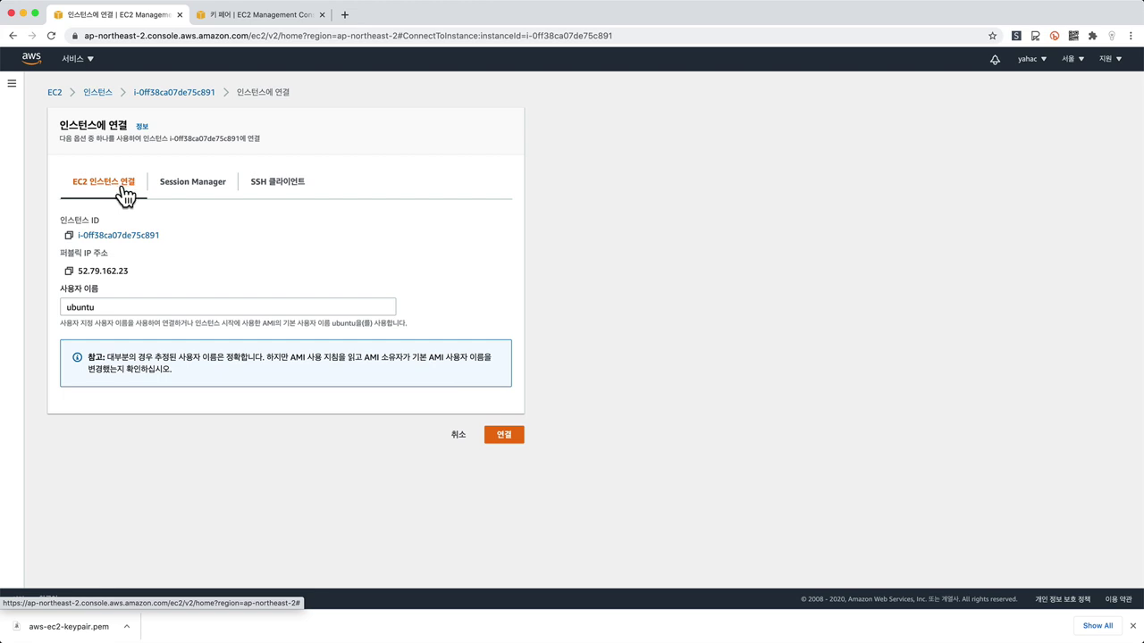
pyautogui.click(497, 436)
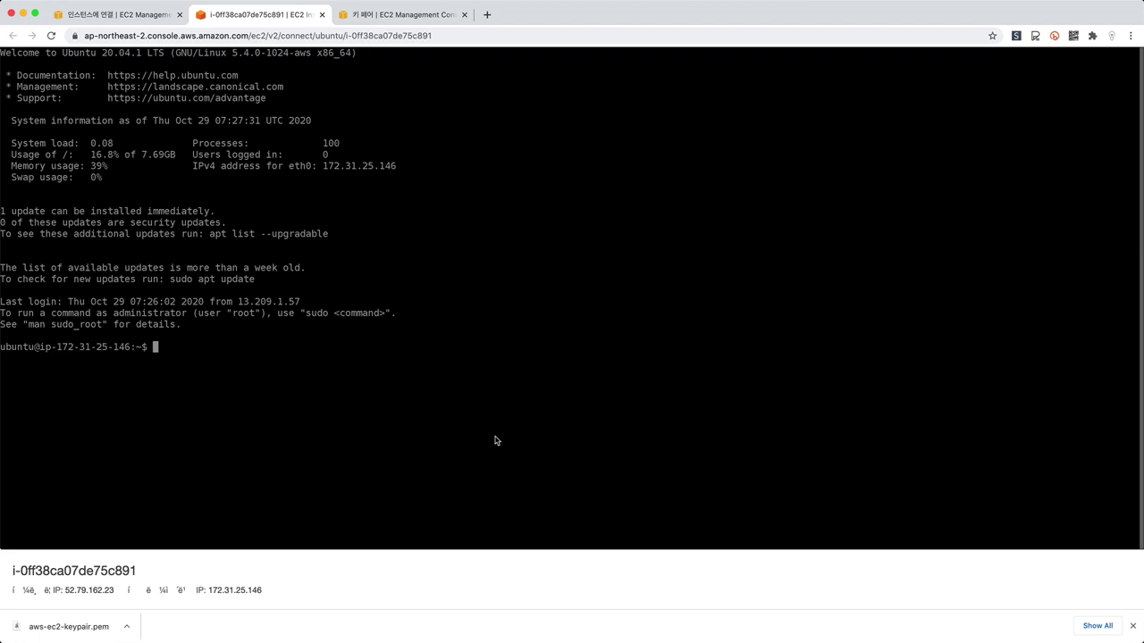
pyautogui.write('ls -al')
pyautogui.press('Return')
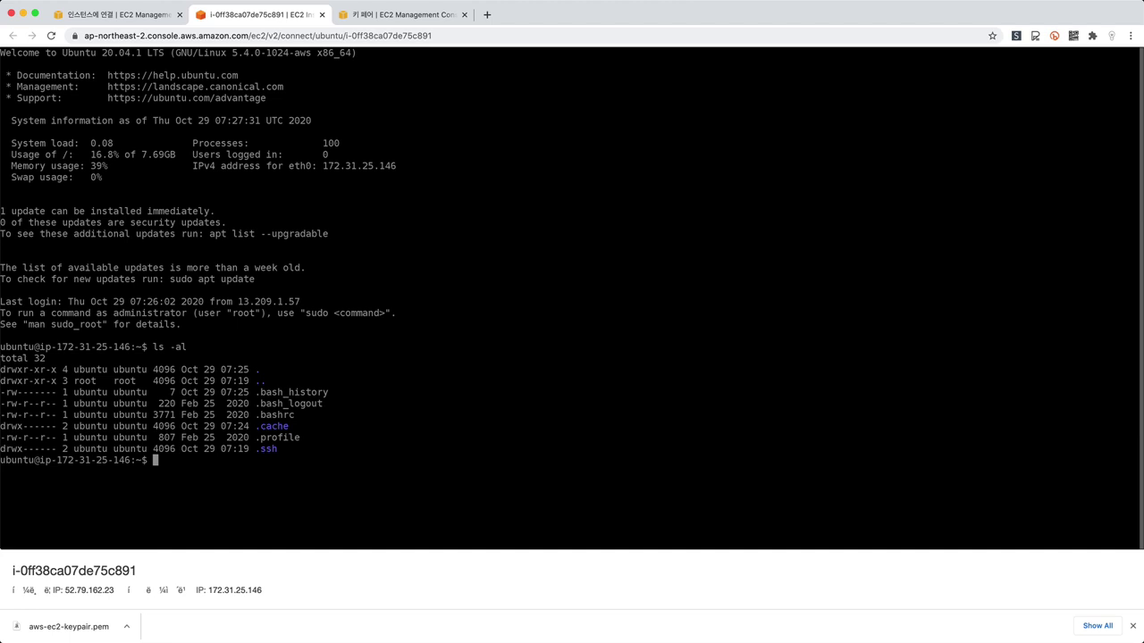
# Review the instance's SSH client instructions, highlight the full example ssh command, and return to the terminal session.
pyautogui.hotkey('ctrl', 'shift', 'Tab')
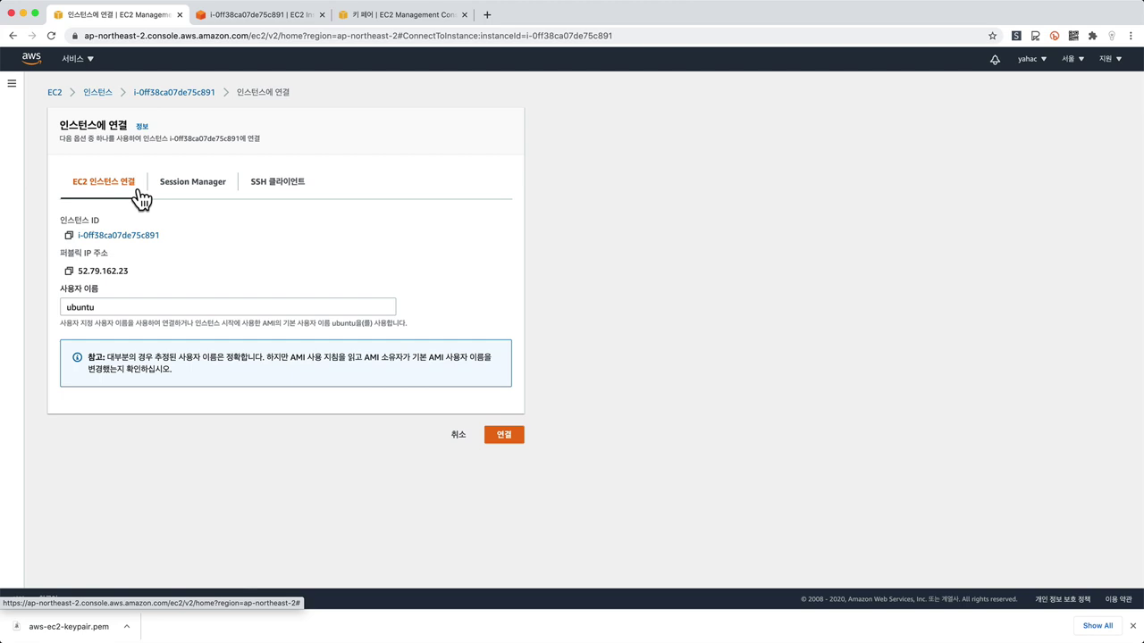
pyautogui.click(297, 193)
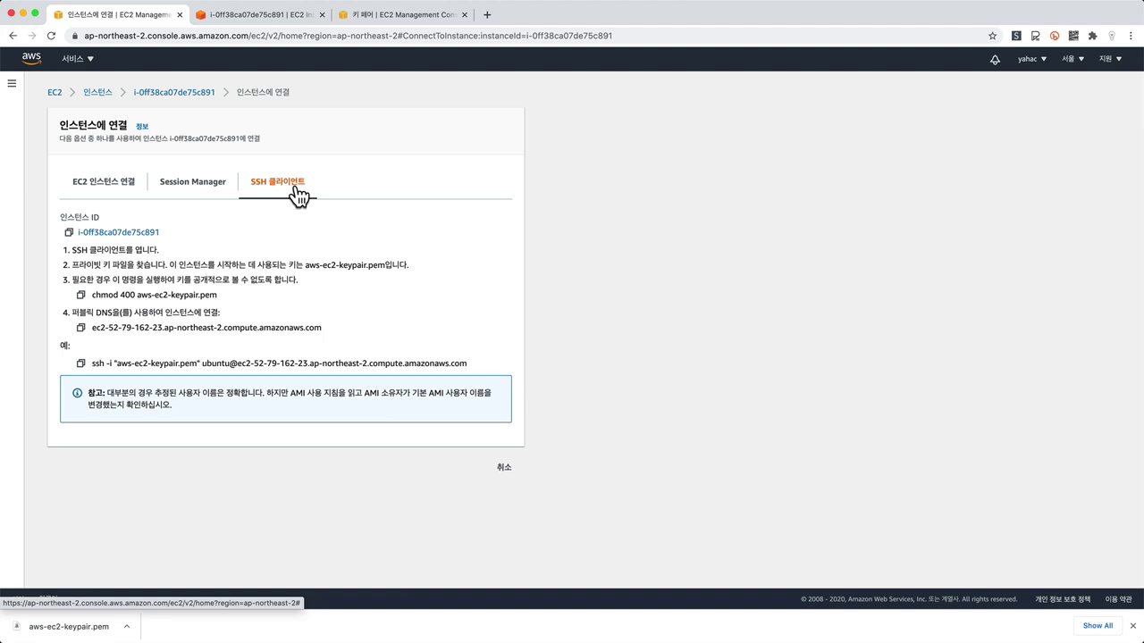
pyautogui.moveTo(92, 363); pyautogui.dragTo(105, 363)
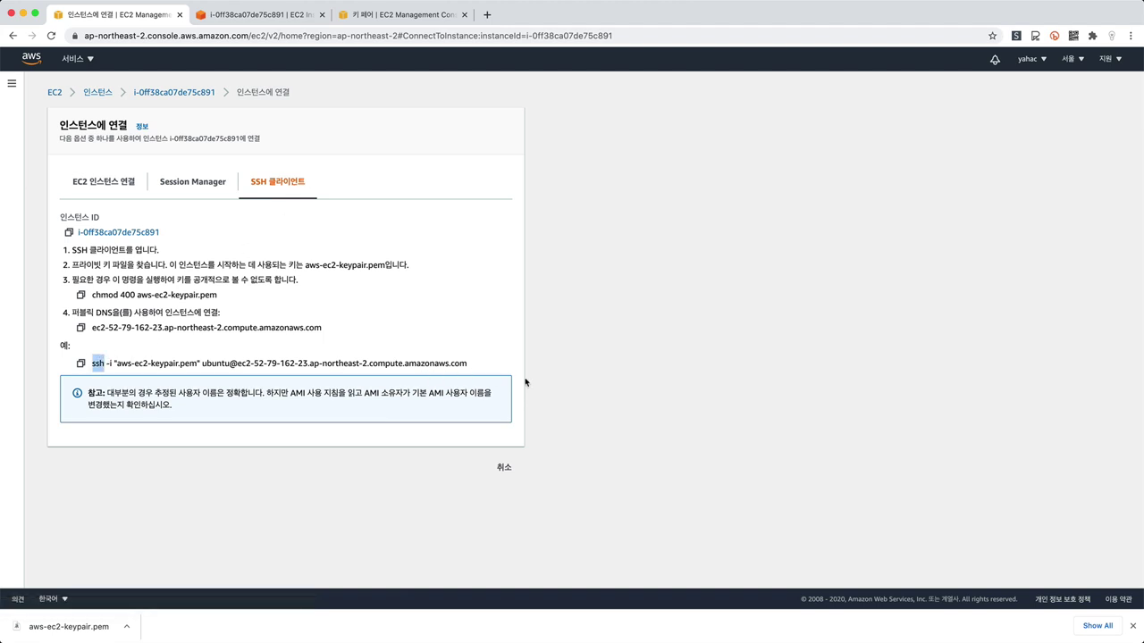
pyautogui.keyDown('shift'); pyautogui.click(466, 364); pyautogui.keyUp('shift')
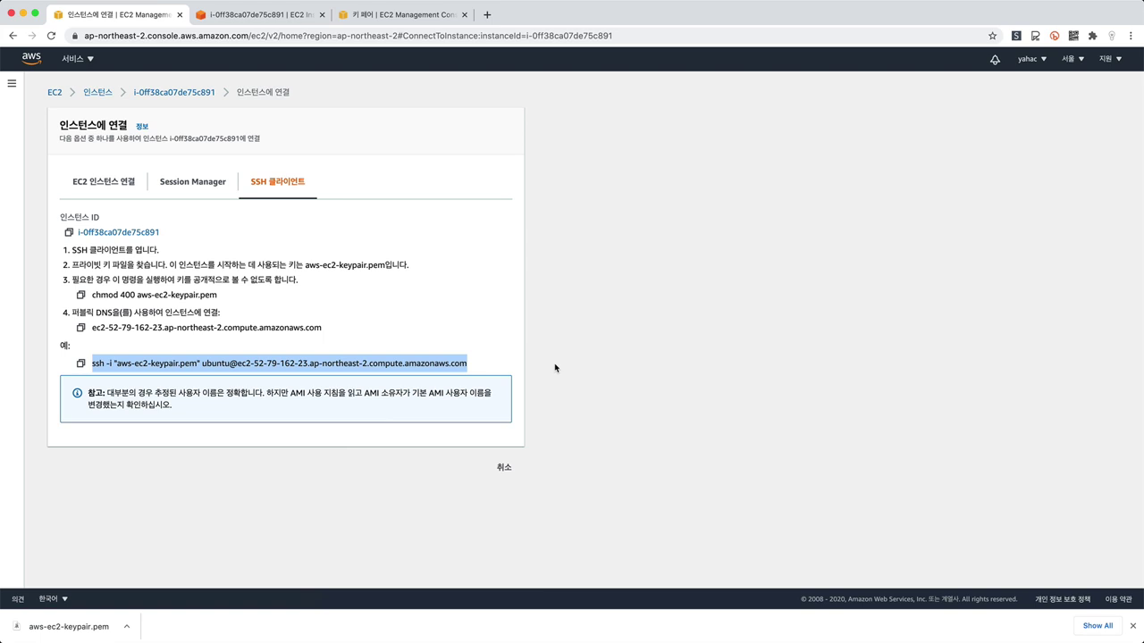
pyautogui.hotkey('ctrl', 'Tab')
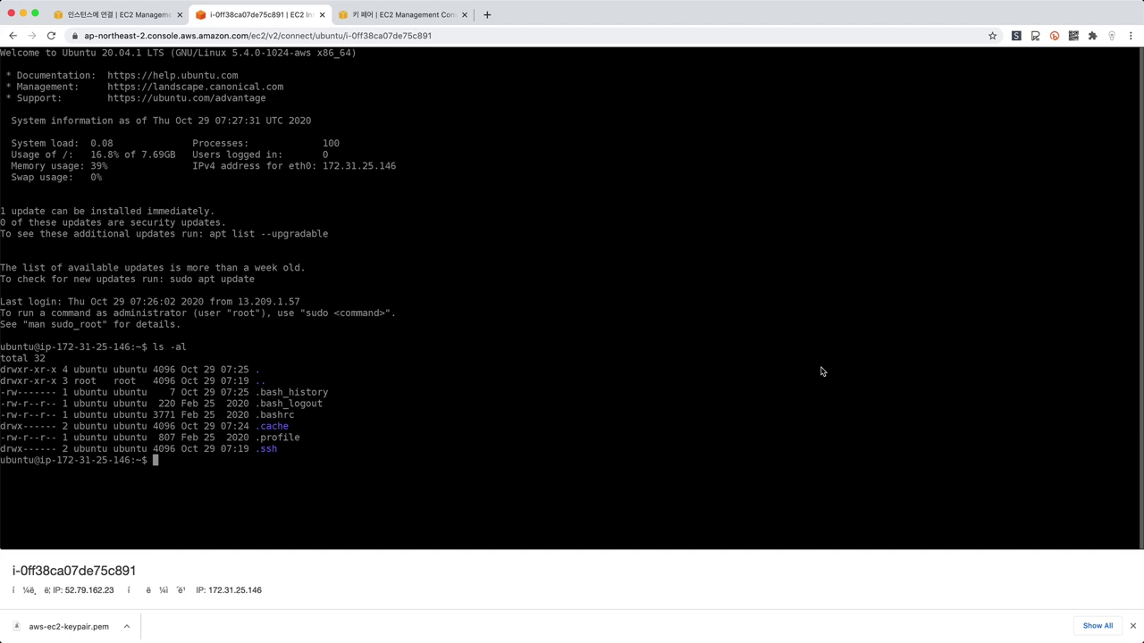
# Update the package lists with sudo apt update, then install apache2 with apt and accept the installation.
pyautogui.write('sudo apt update;')
pyautogui.press('Return')
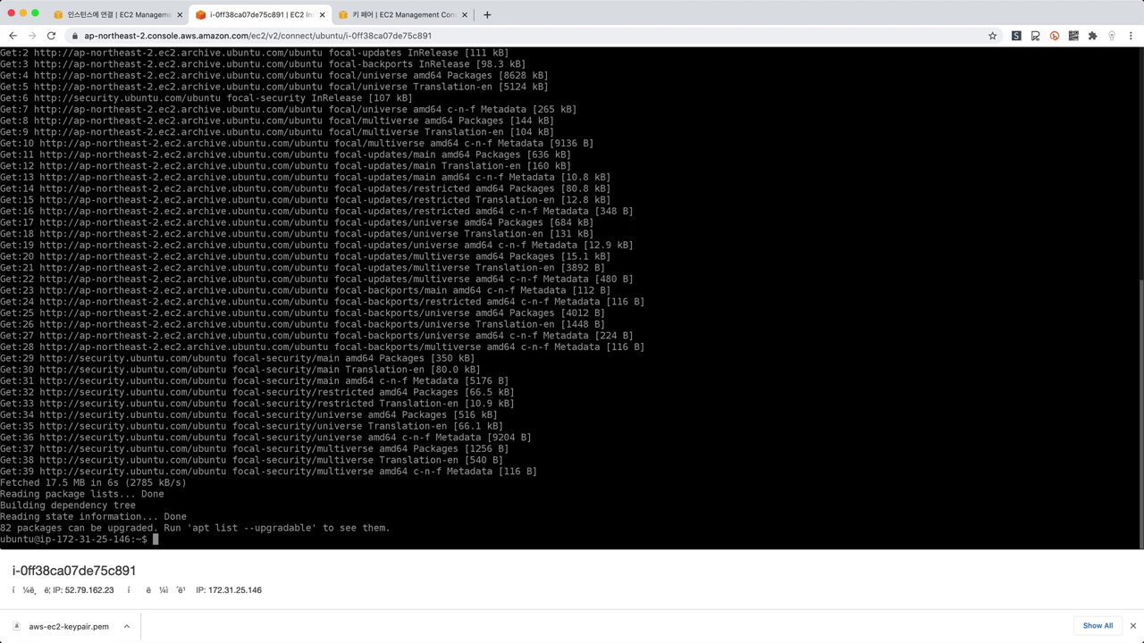
pyautogui.write('sudo apt install apache2')
pyautogui.press('Return')
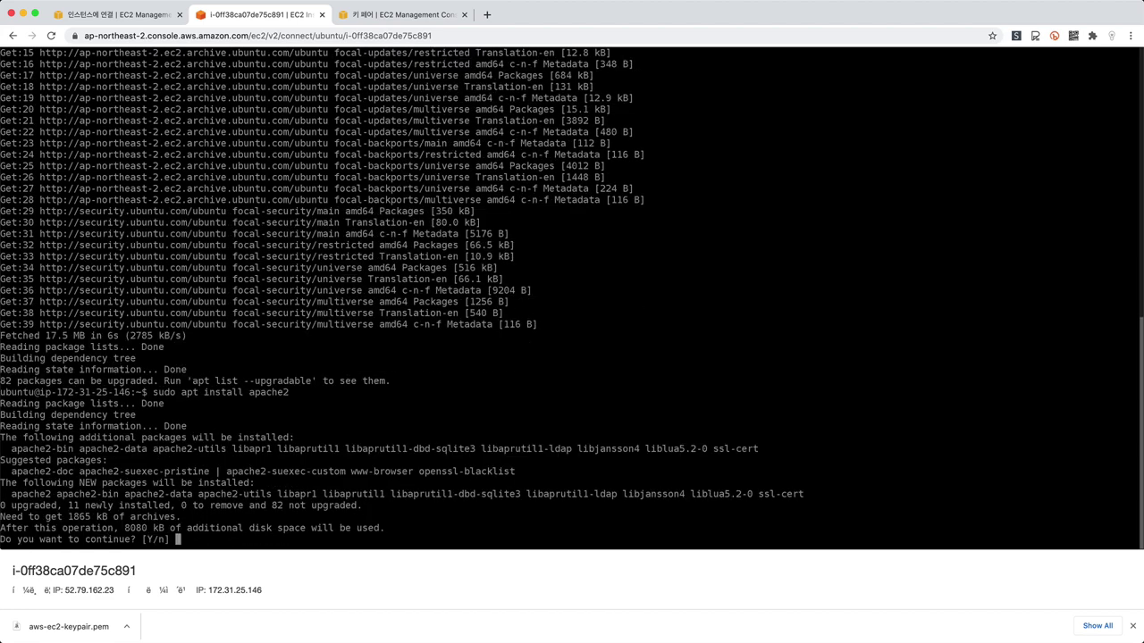
pyautogui.write('Y')
pyautogui.press('Return')
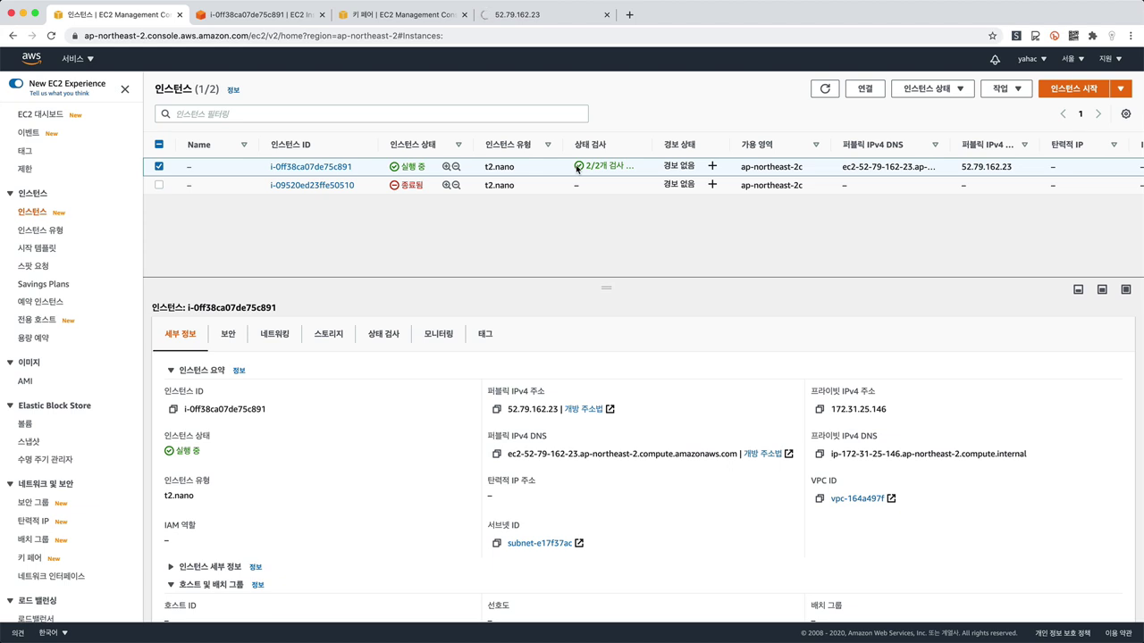
# Copy the running instance's public IPv4 address and open it in a new browser tab.
pyautogui.click(495, 409)
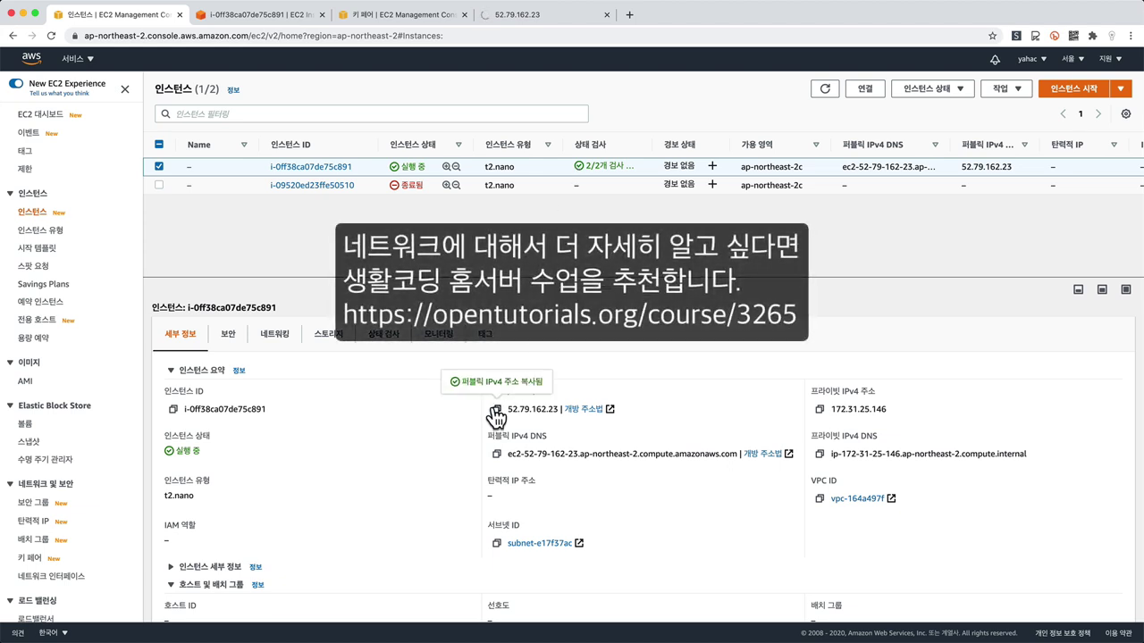
pyautogui.click(497, 455)
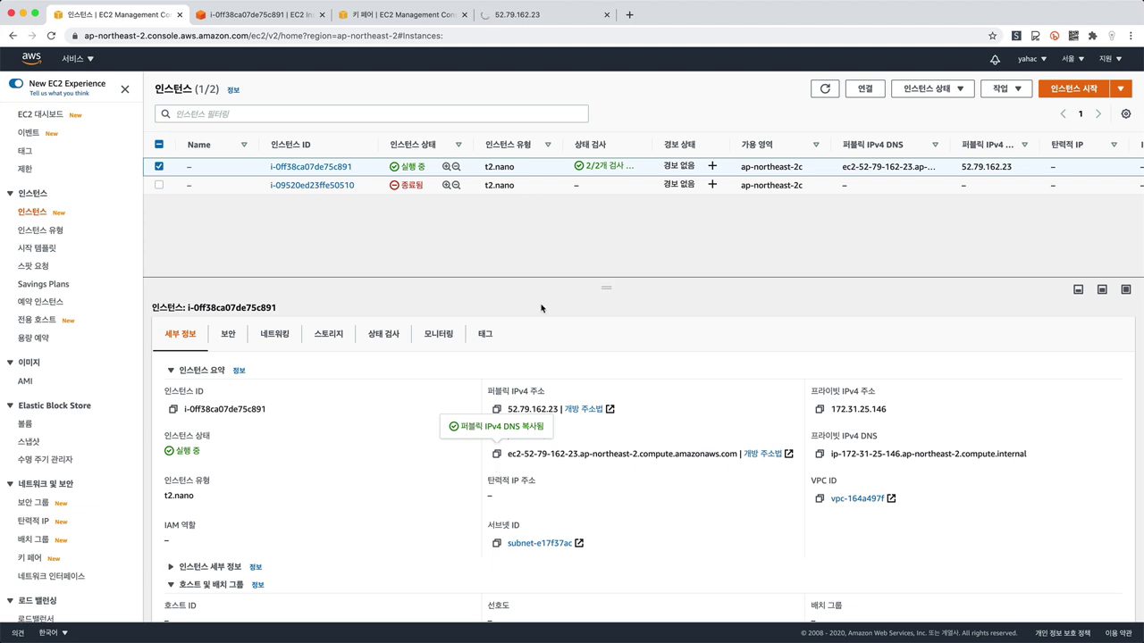
pyautogui.click(497, 410)
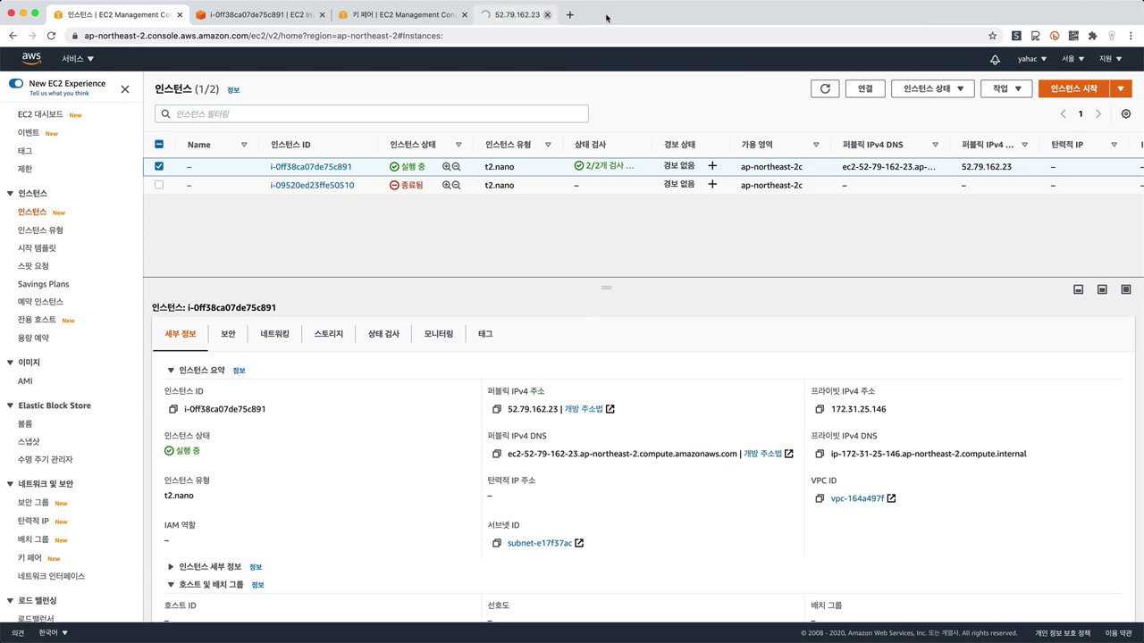
pyautogui.press('super+t')
pyautogui.press('super+v')
pyautogui.press('Return')
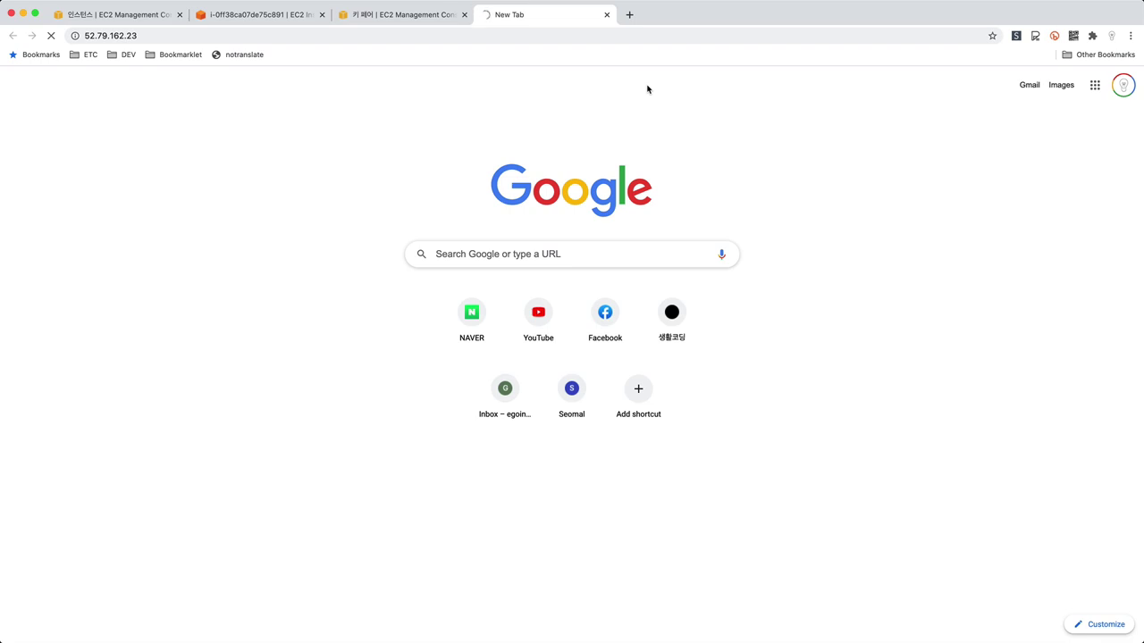
# Return to the instance list and examine the running instance's security details, highlighting the port range of its inbound rule.
pyautogui.press('super+1')
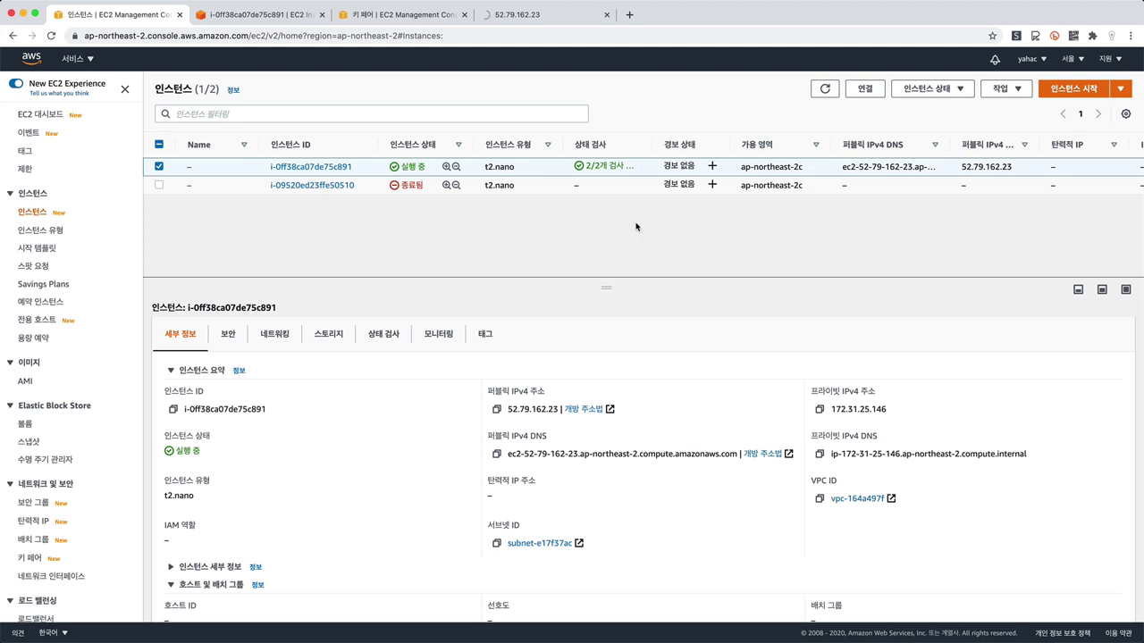
pyautogui.click(234, 336)
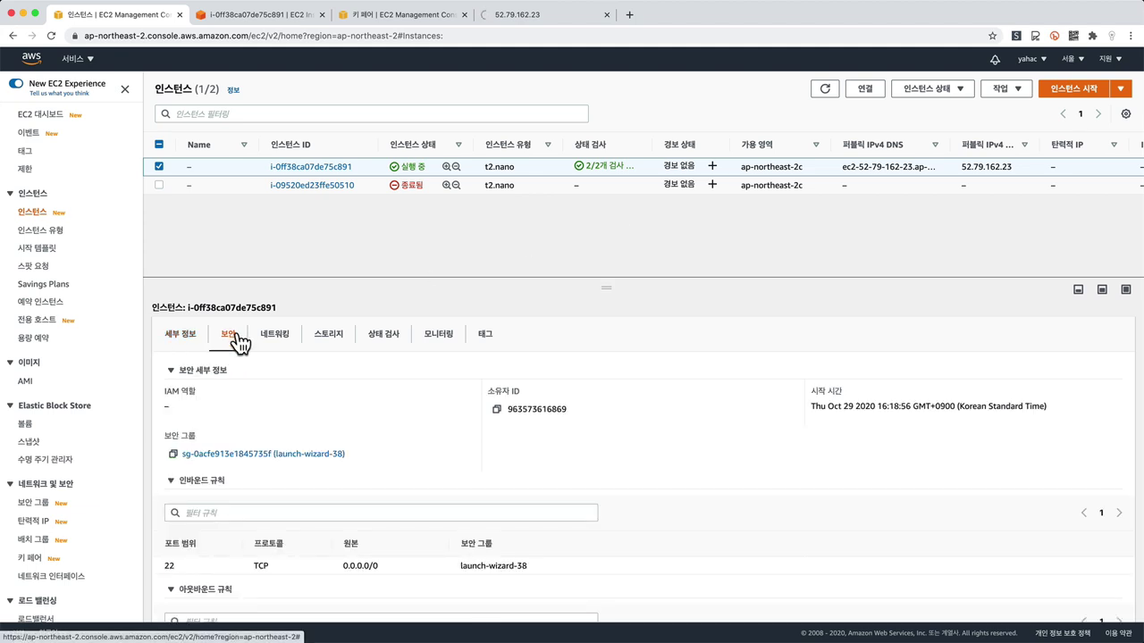
pyautogui.scroll(-3, 210, 429)
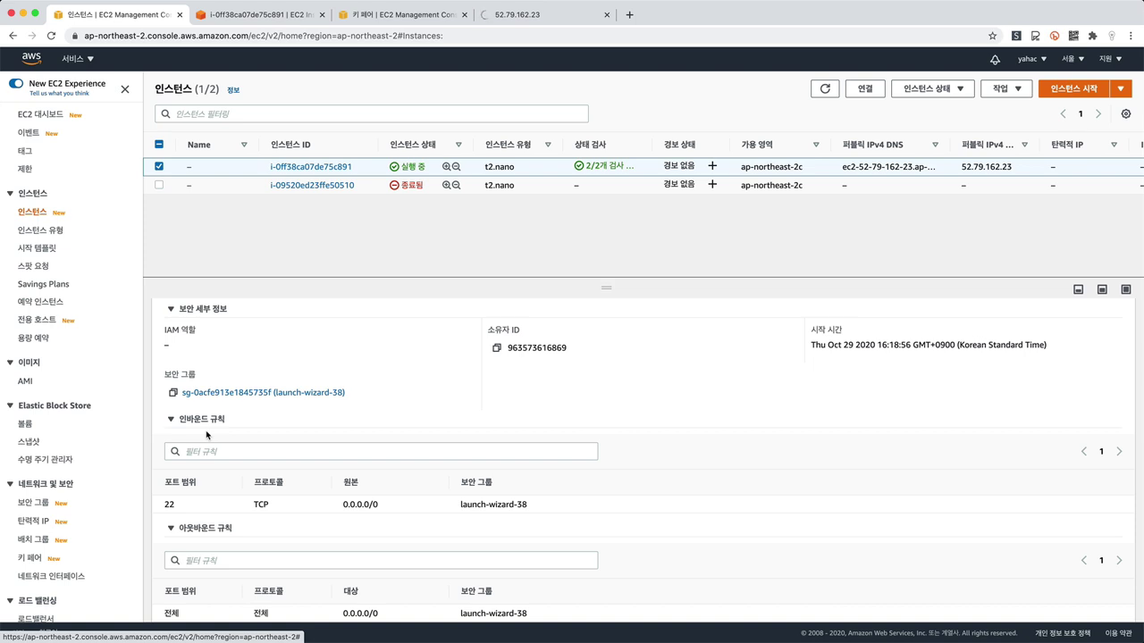
pyautogui.scroll(-1, 207, 434)
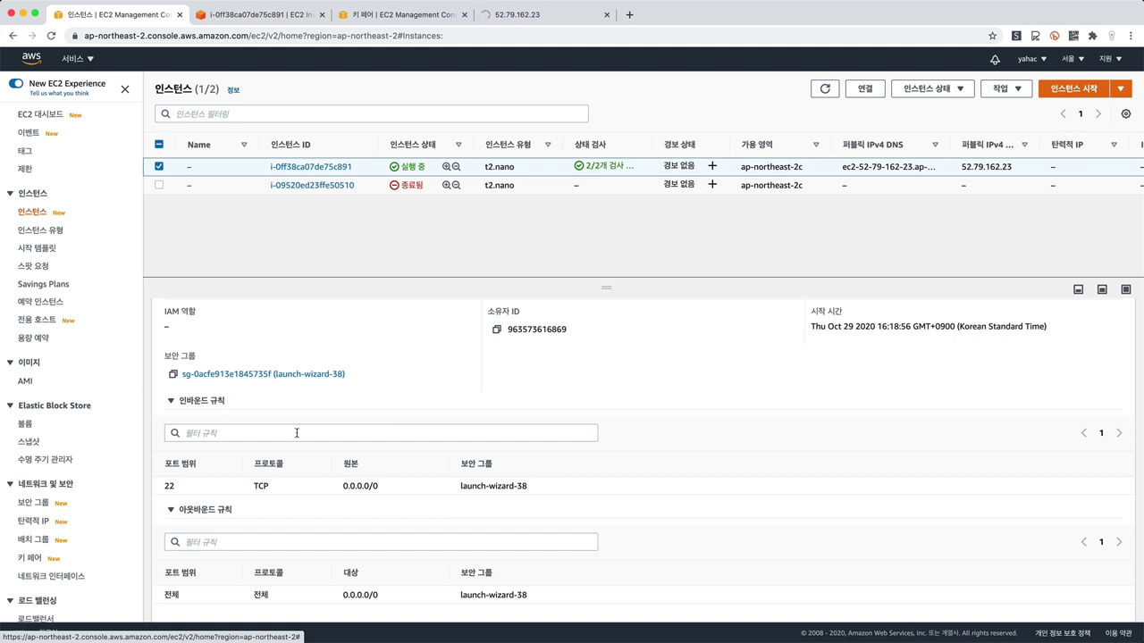
pyautogui.doubleClick(167, 485)
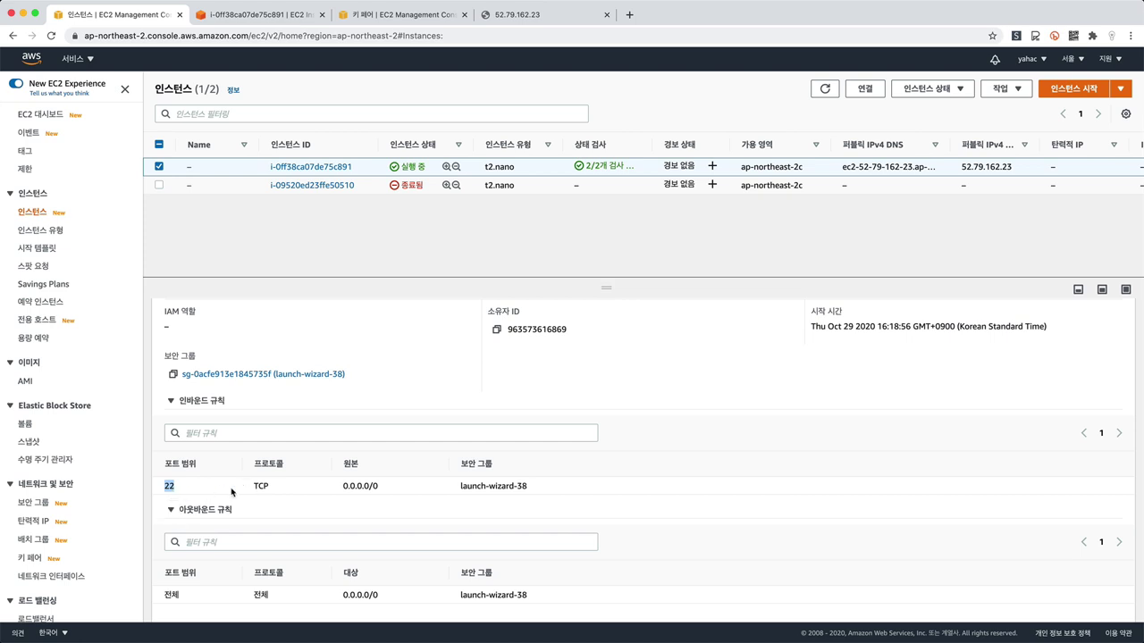
pyautogui.scroll(2, 264, 489)
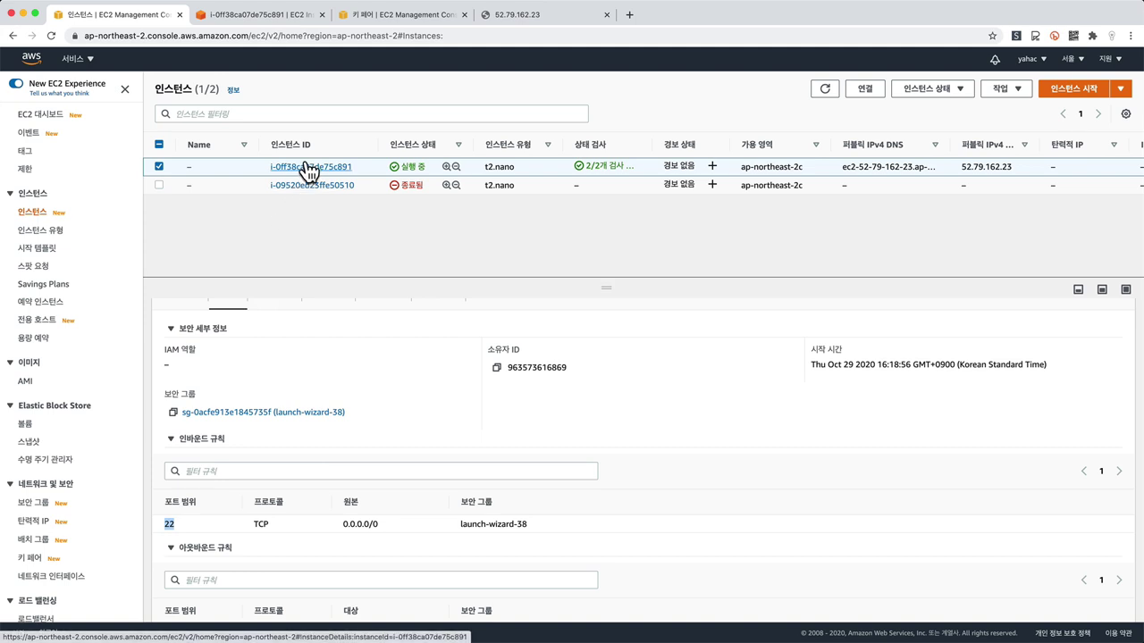
# Open the launch-wizard-38 security group in a new tab, view the list of all security groups, and return to launch-wizard-38.
pyautogui.keyDown('super'); pyautogui.click(239, 415); pyautogui.keyUp('super')
pyautogui.click(248, 15)
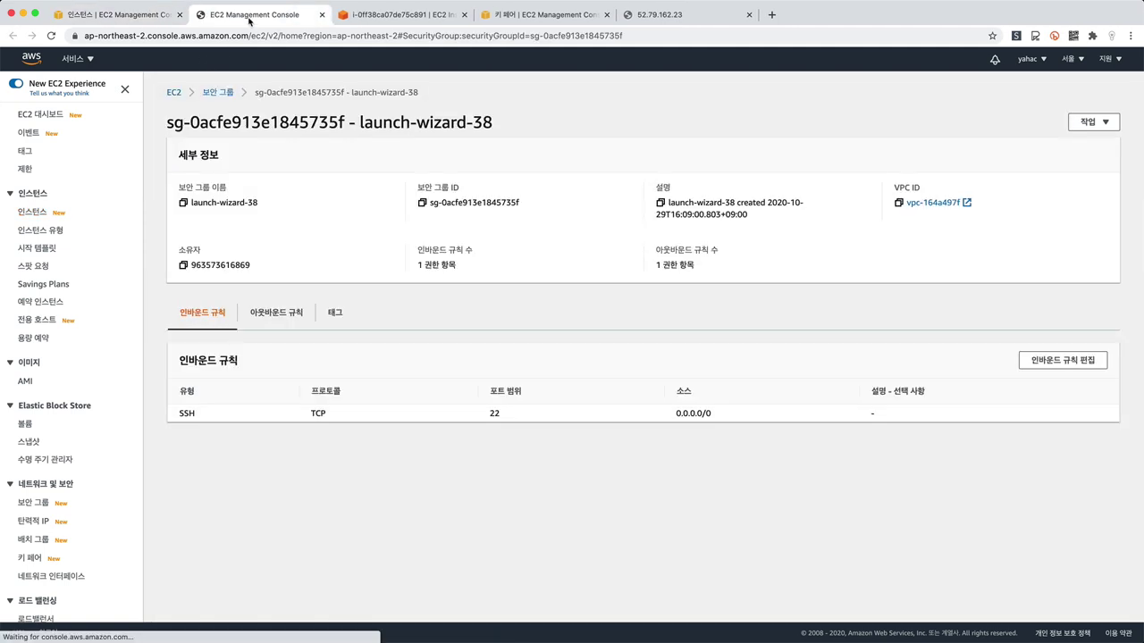
pyautogui.click(152, 19)
pyautogui.scroll(-3, 90, 287)
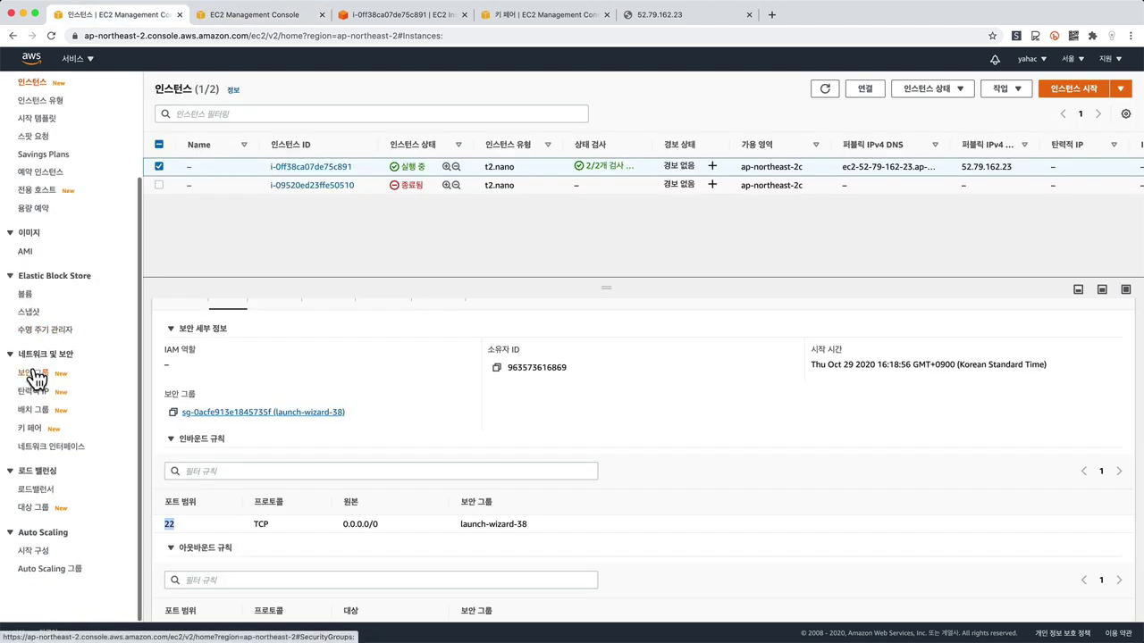
pyautogui.click(36, 376)
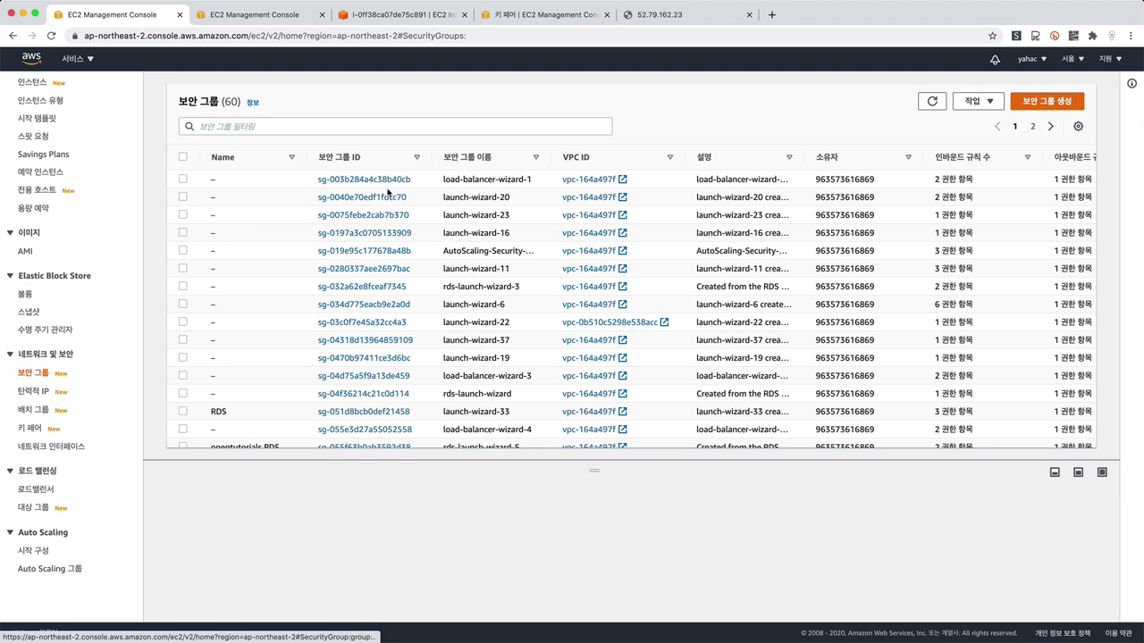
pyautogui.click(246, 20)
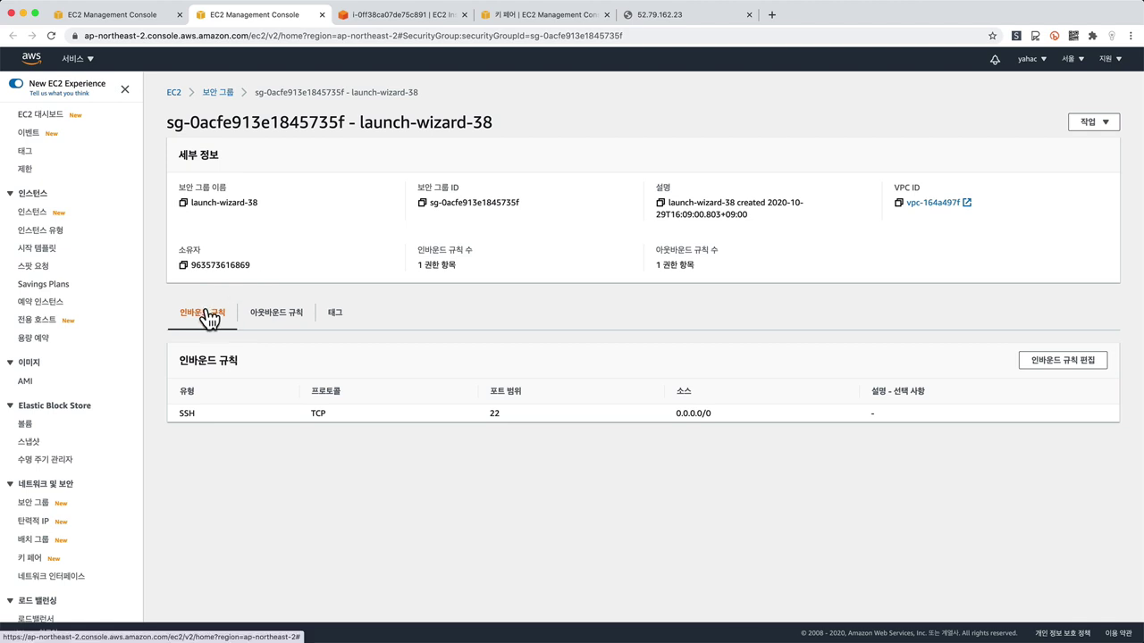
# Add an inbound HTTP rule with source 0.0.0.0/0 to launch-wizard-38, save the rules, and reload the web server's page.
pyautogui.click(1086, 364)
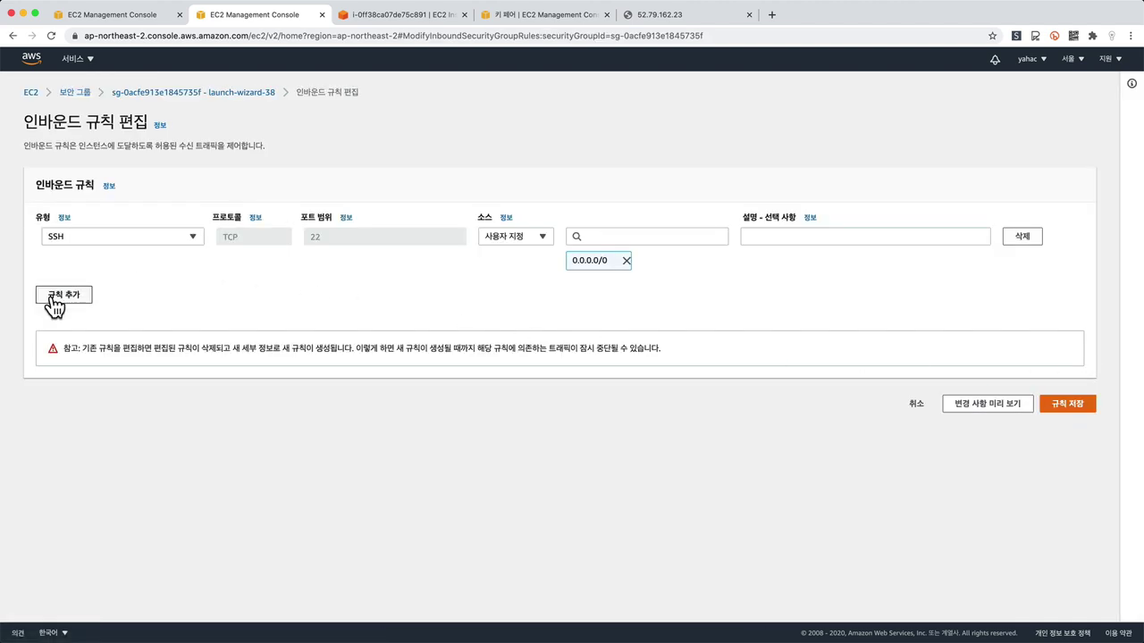
pyautogui.click(41, 297)
pyautogui.click(98, 287)
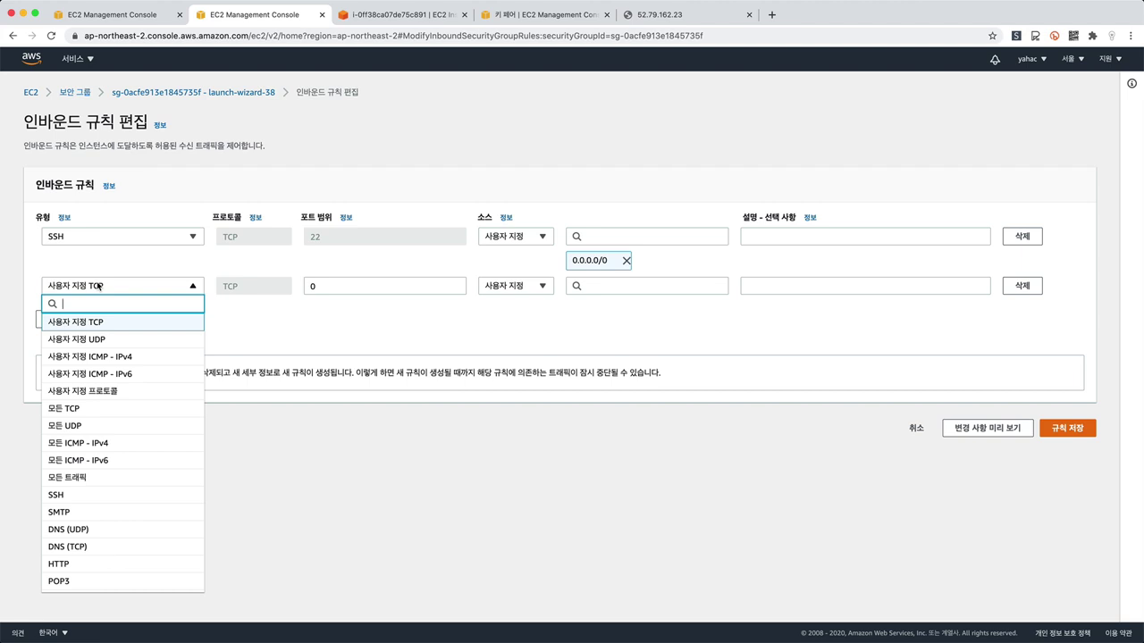
pyautogui.click(109, 566)
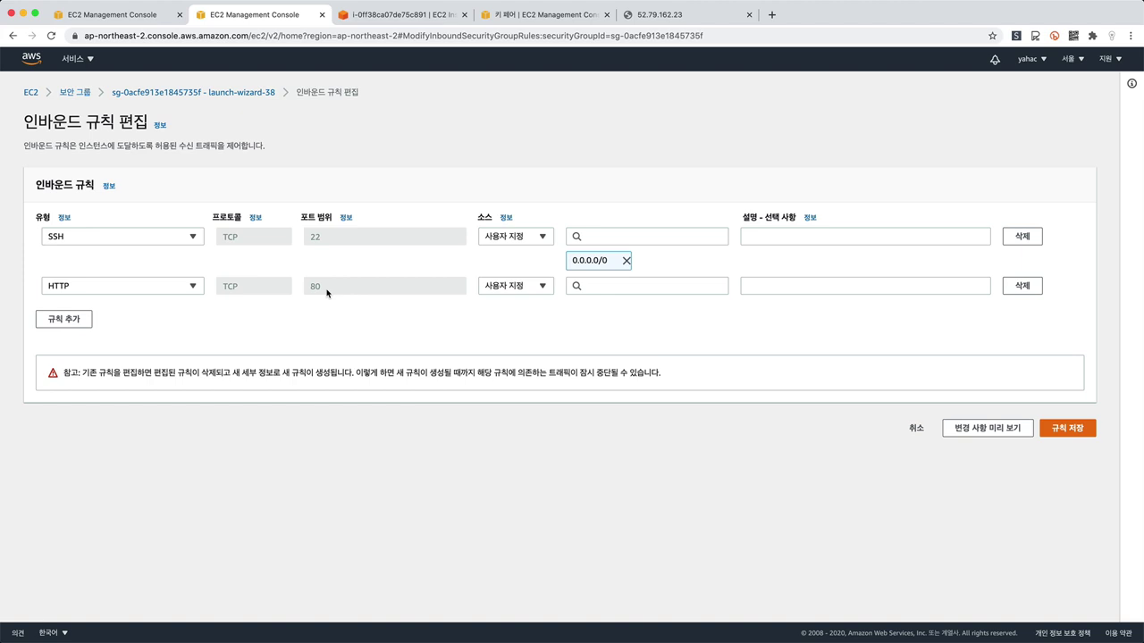
pyautogui.click(616, 283)
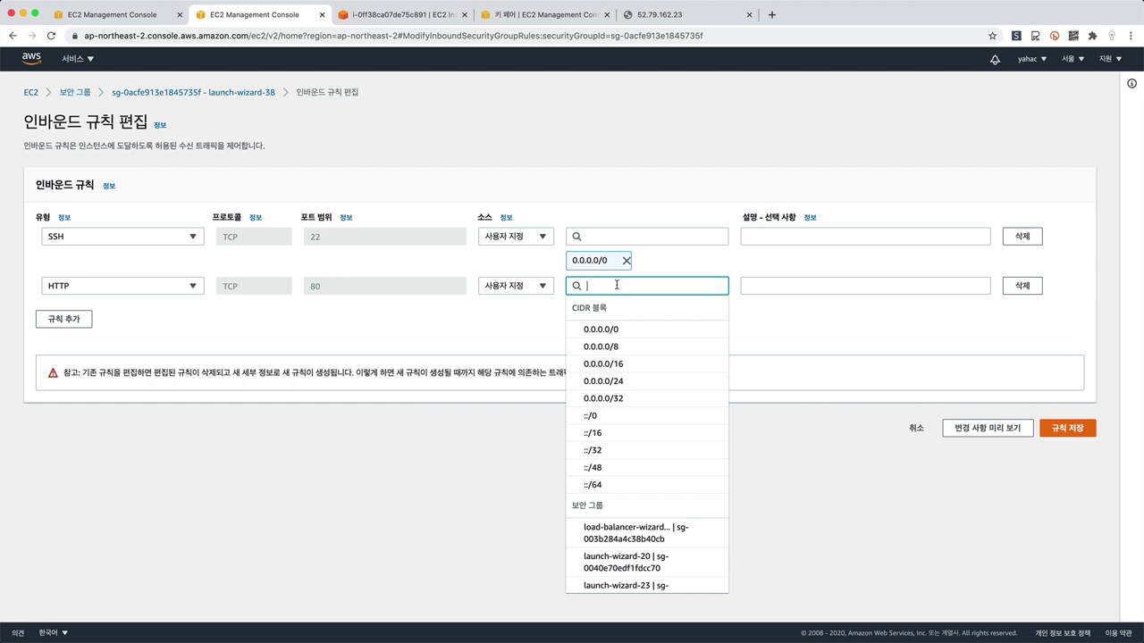
pyautogui.click(626, 329)
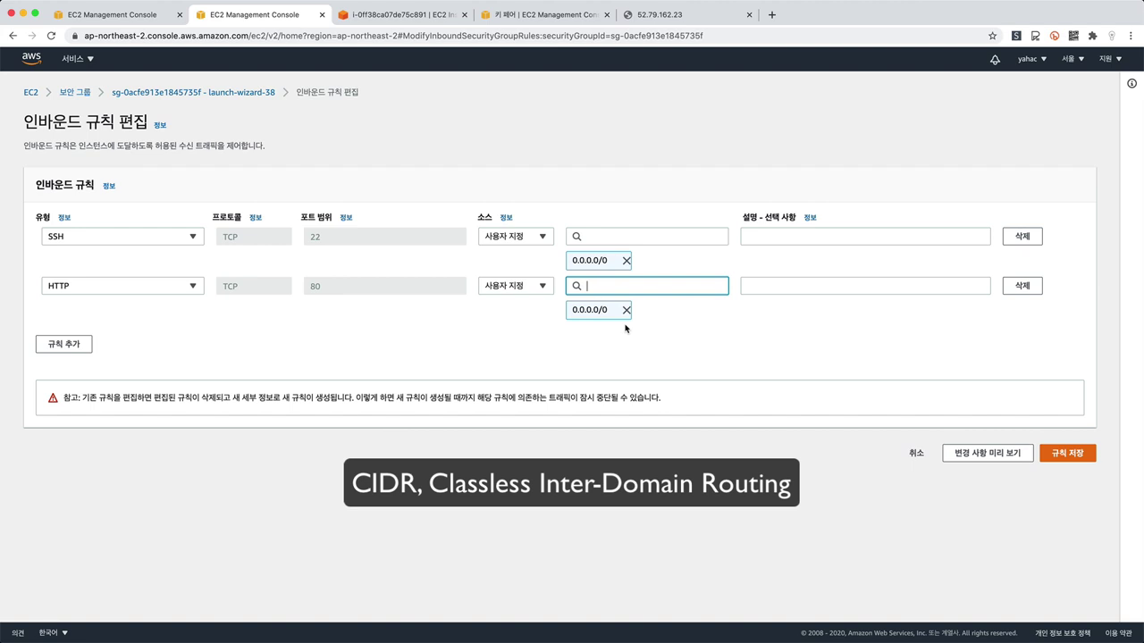
pyautogui.click(1083, 462)
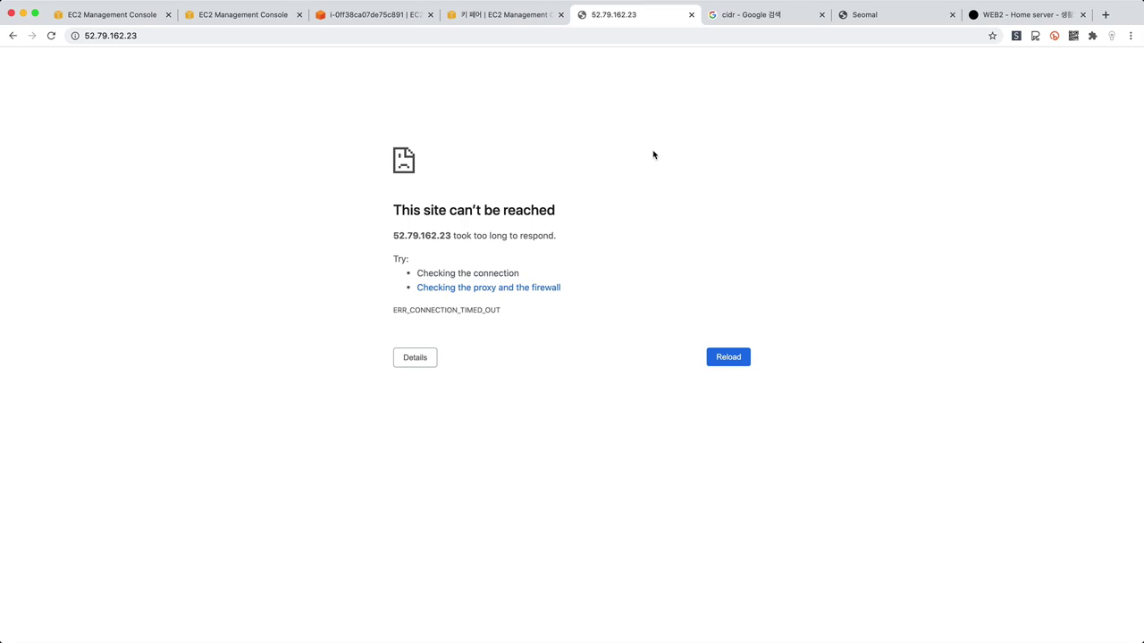
pyautogui.press('super+r')
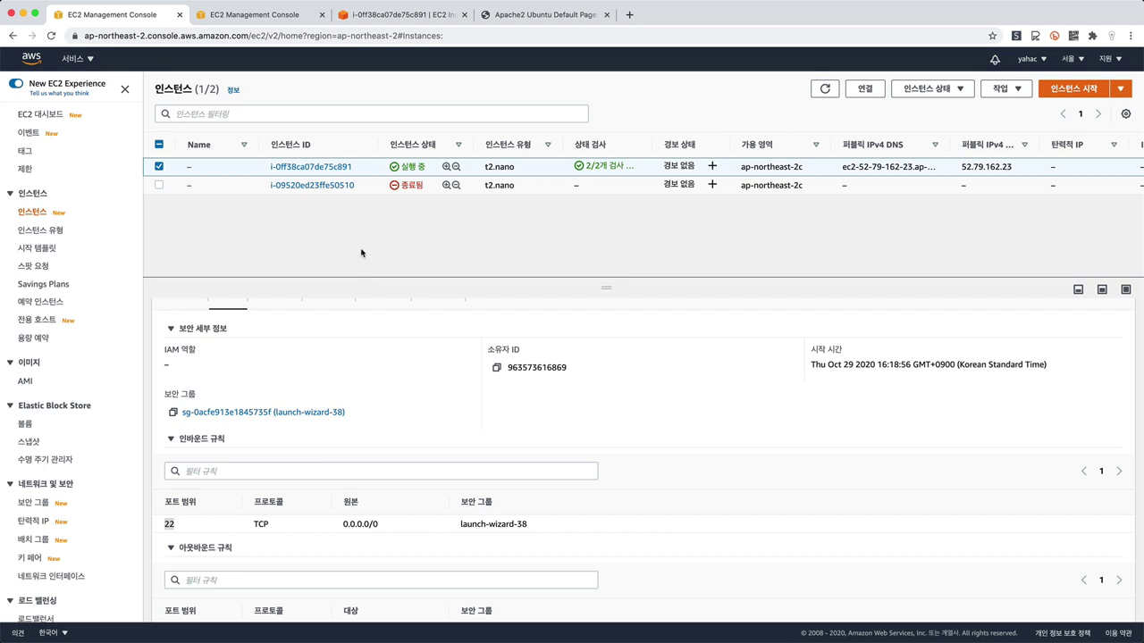
# Terminate the running t2.nano instance and confirm the termination.
pyautogui.rightClick(367, 175)
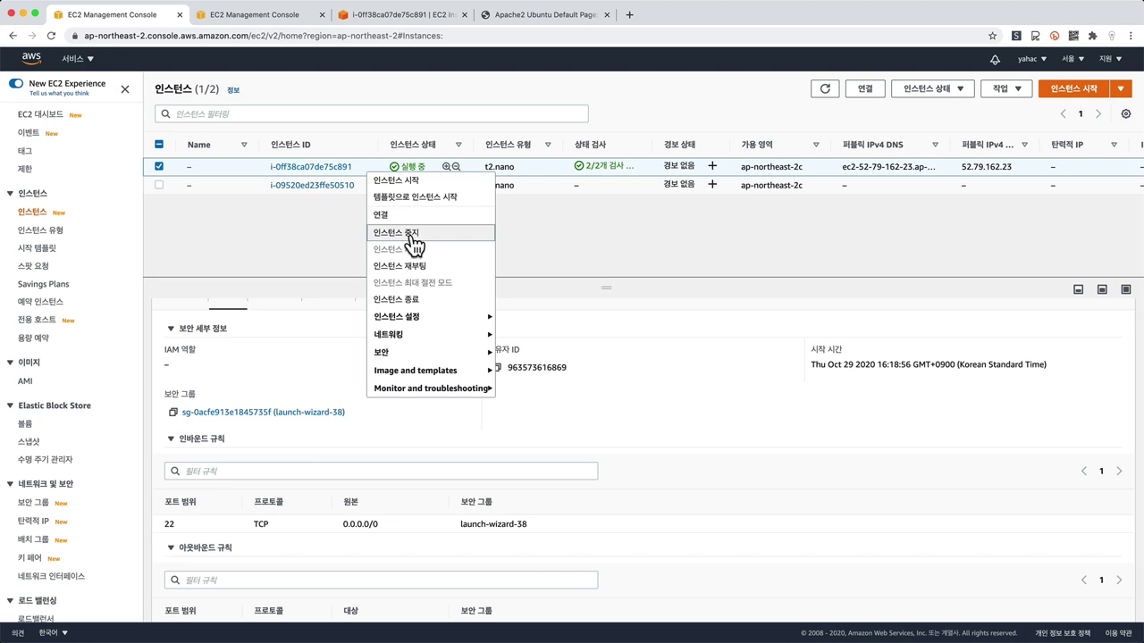
pyautogui.click(539, 221)
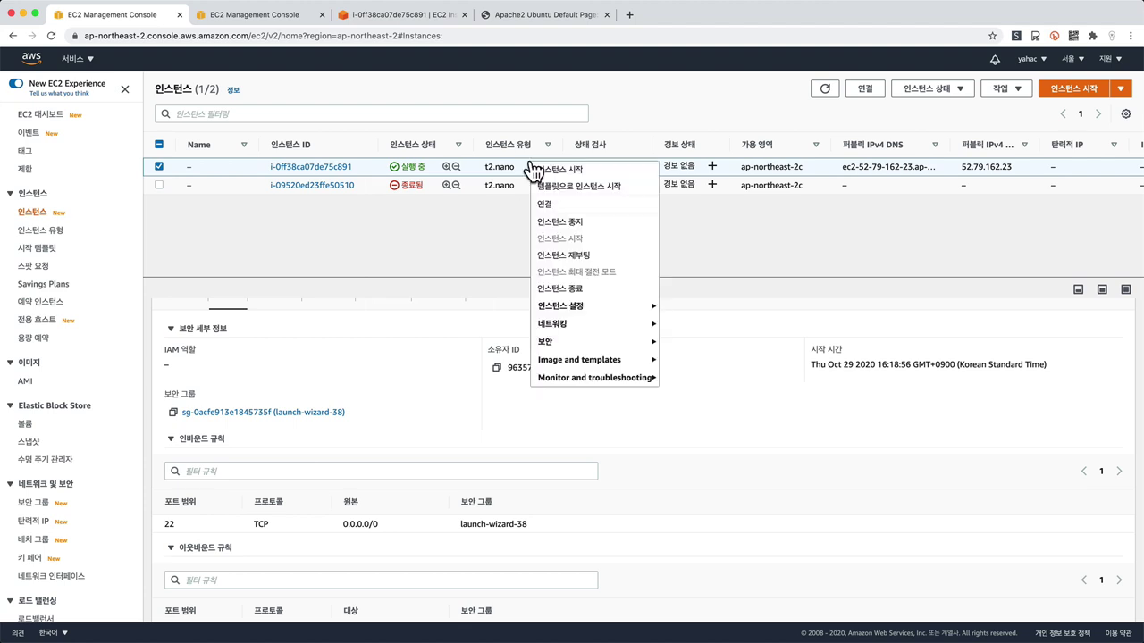
pyautogui.click(587, 290)
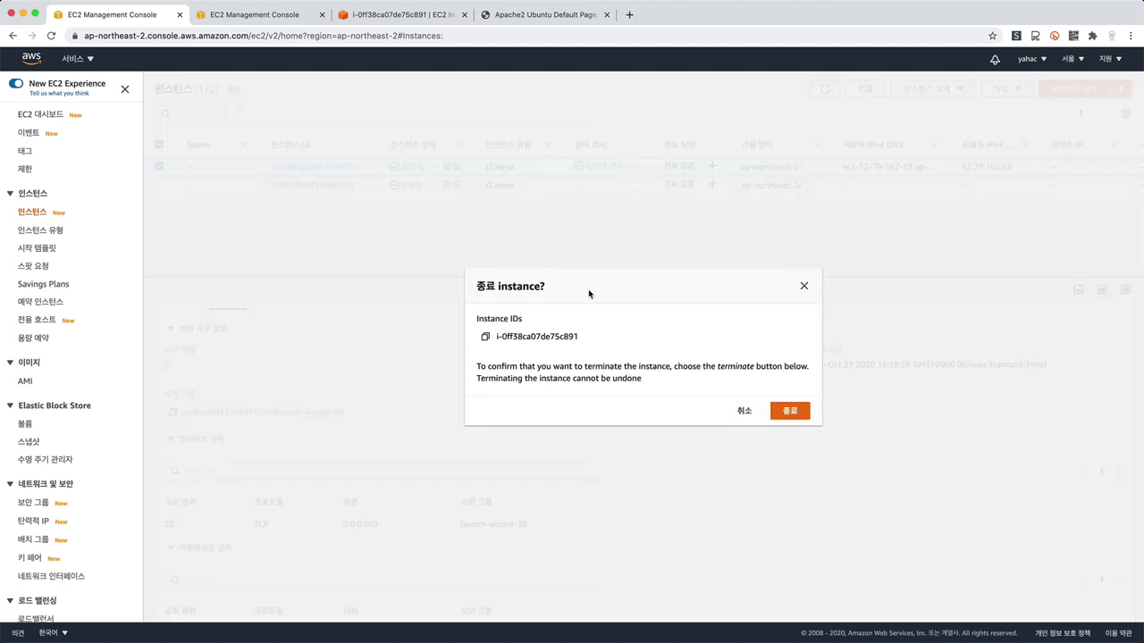
pyautogui.click(790, 412)
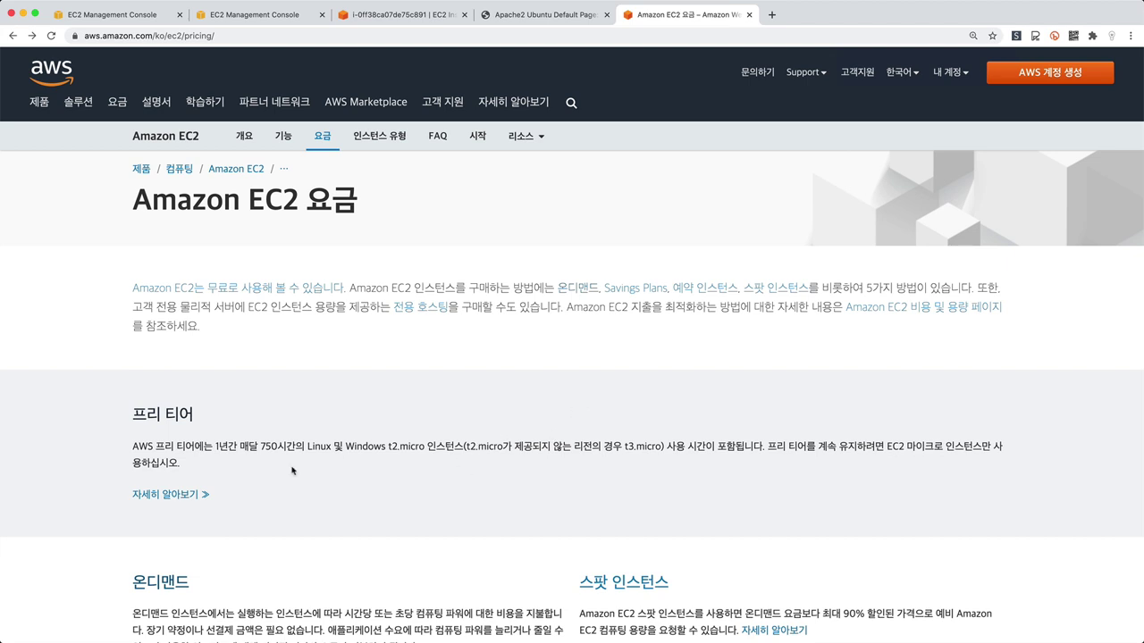
# Read through the Amazon EC2 pricing options, including Free Tier and Spot Instances, and open the On-Demand pricing page.
pyautogui.scroll(-1, 286, 475)
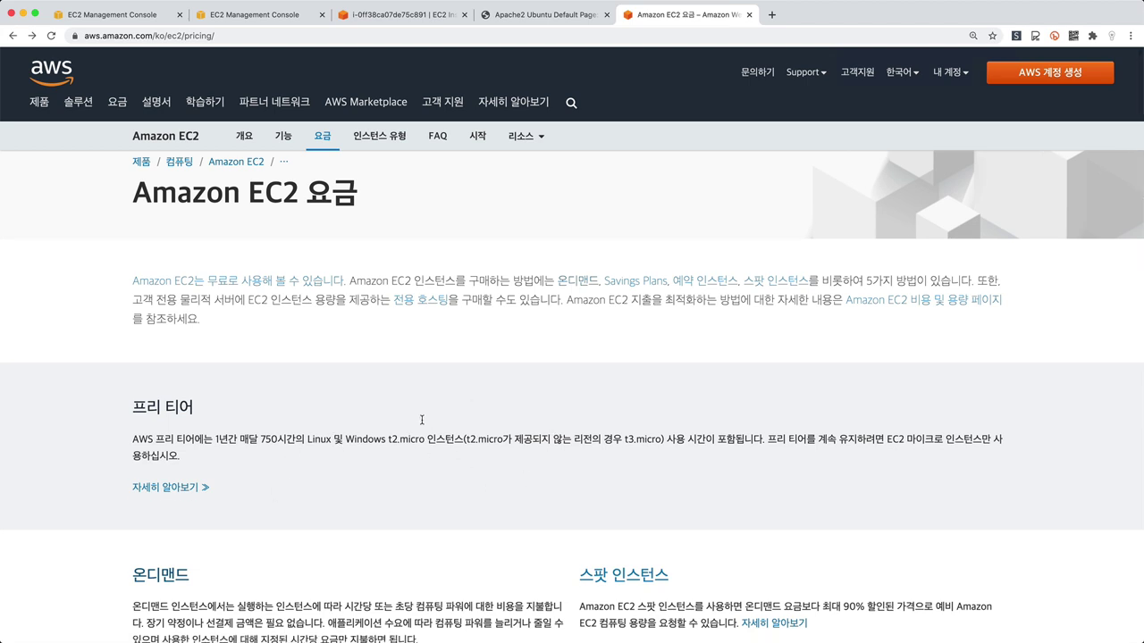
pyautogui.scroll(-5, 421, 417)
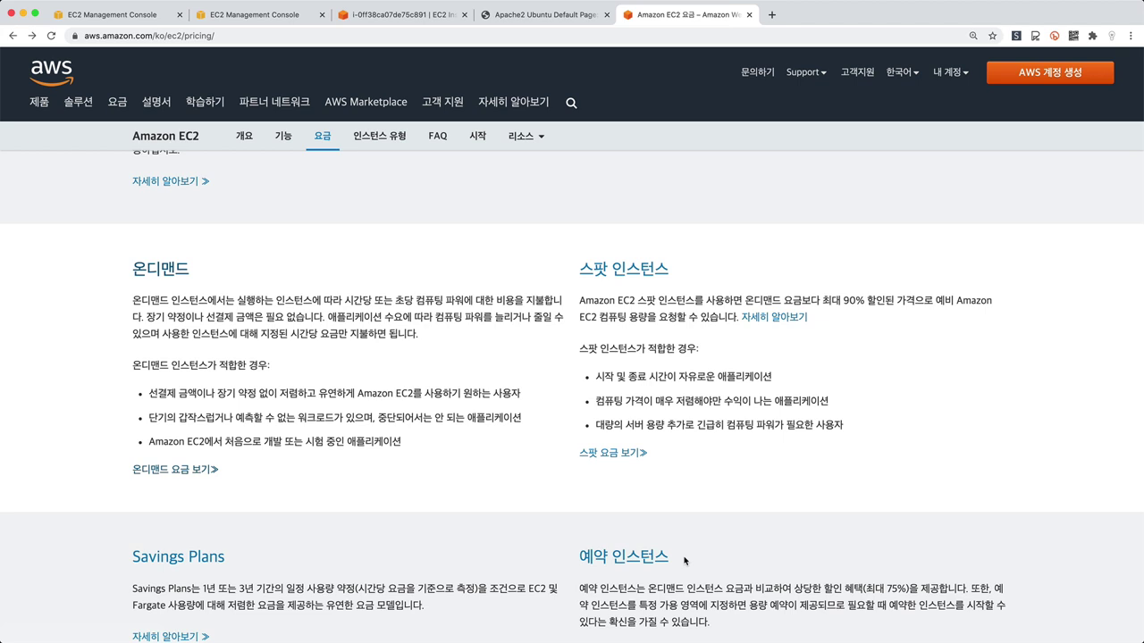
pyautogui.click(188, 278)
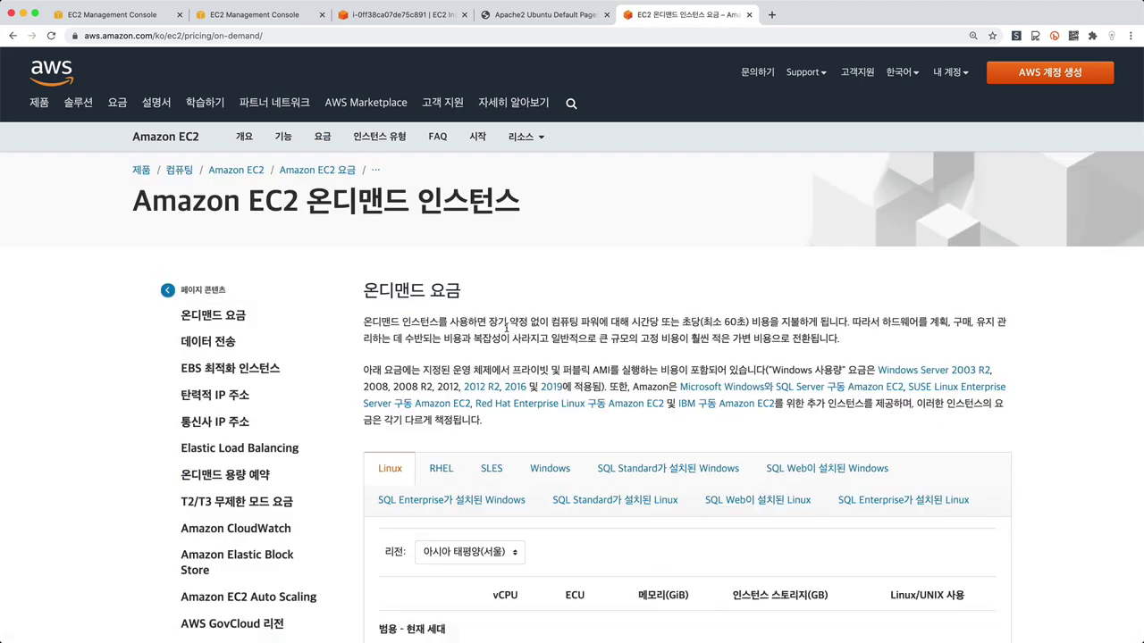
# Check the Windows On-Demand prices briefly, then examine the Linux hourly rates for the Asia Pacific (Seoul) region.
pyautogui.scroll(-2, 506, 327)
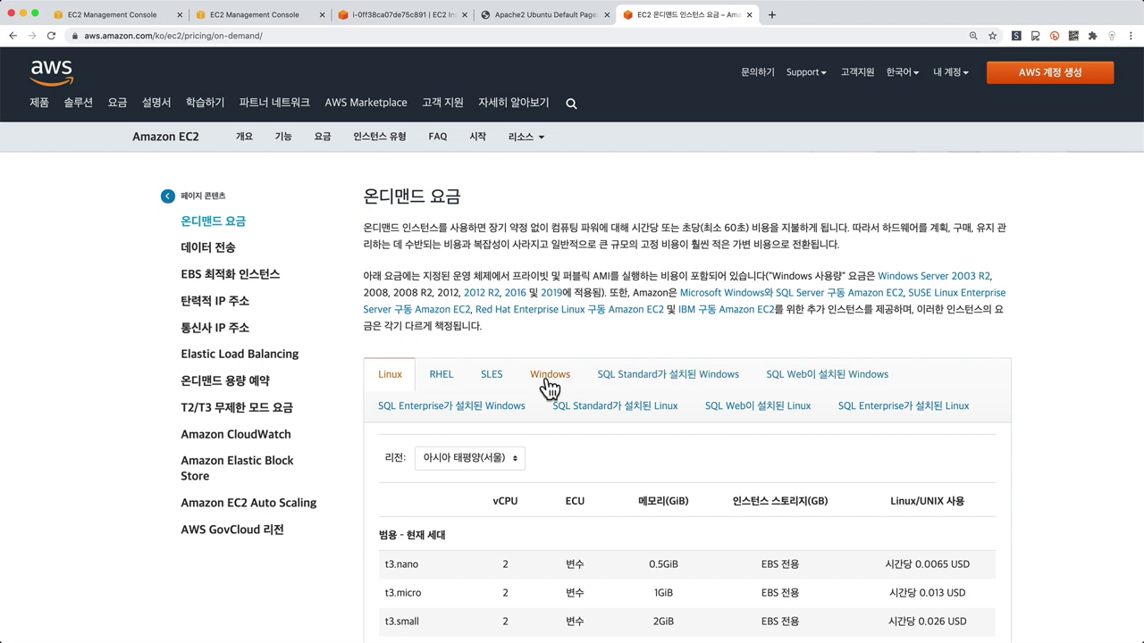
pyautogui.click(547, 380)
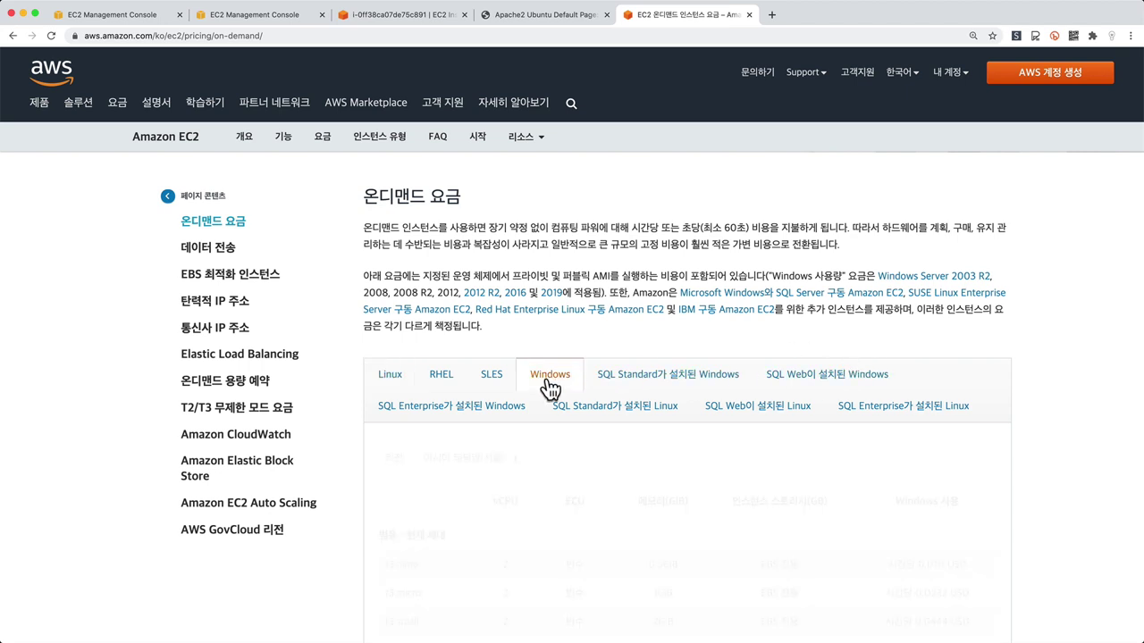
pyautogui.click(385, 377)
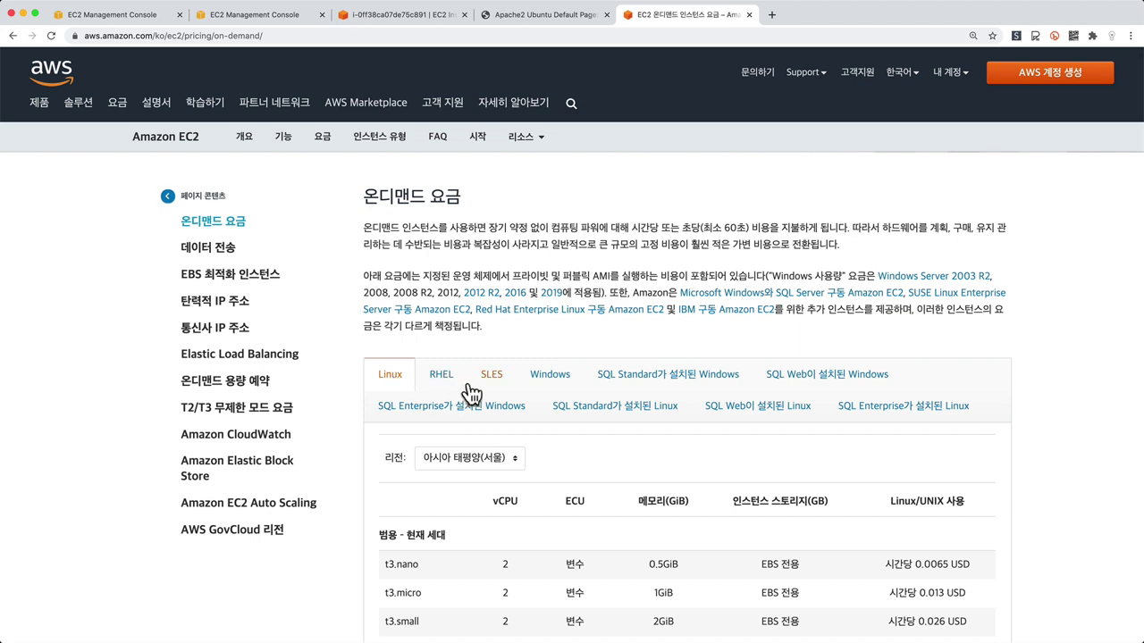
pyautogui.scroll(-1, 474, 389)
pyautogui.scroll(-3, 594, 399)
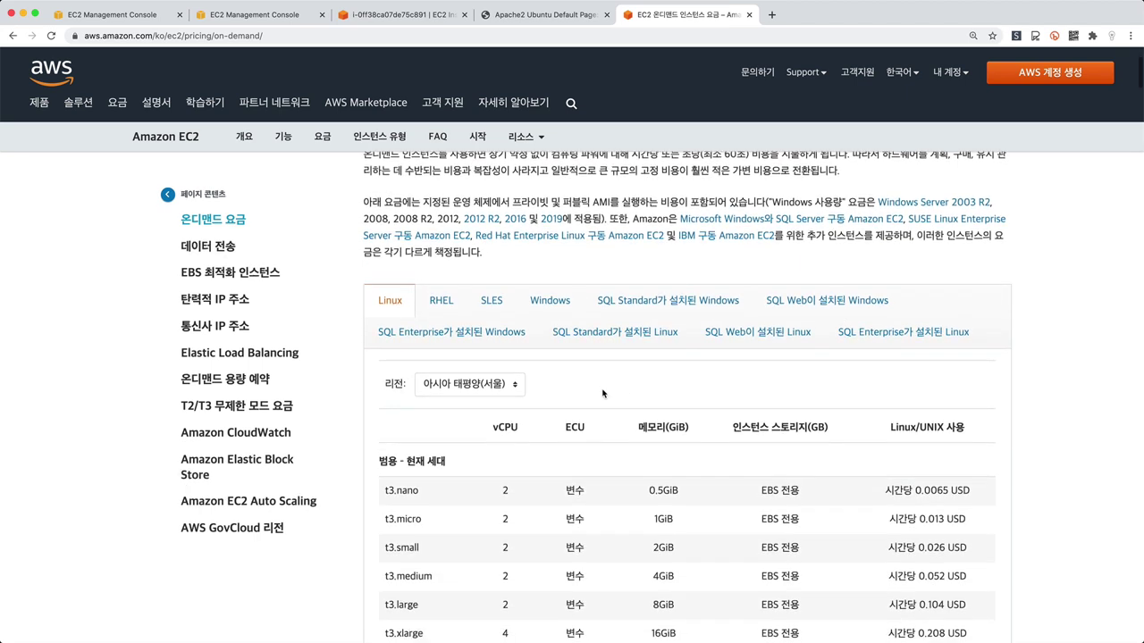
pyautogui.scroll(-1, 602, 394)
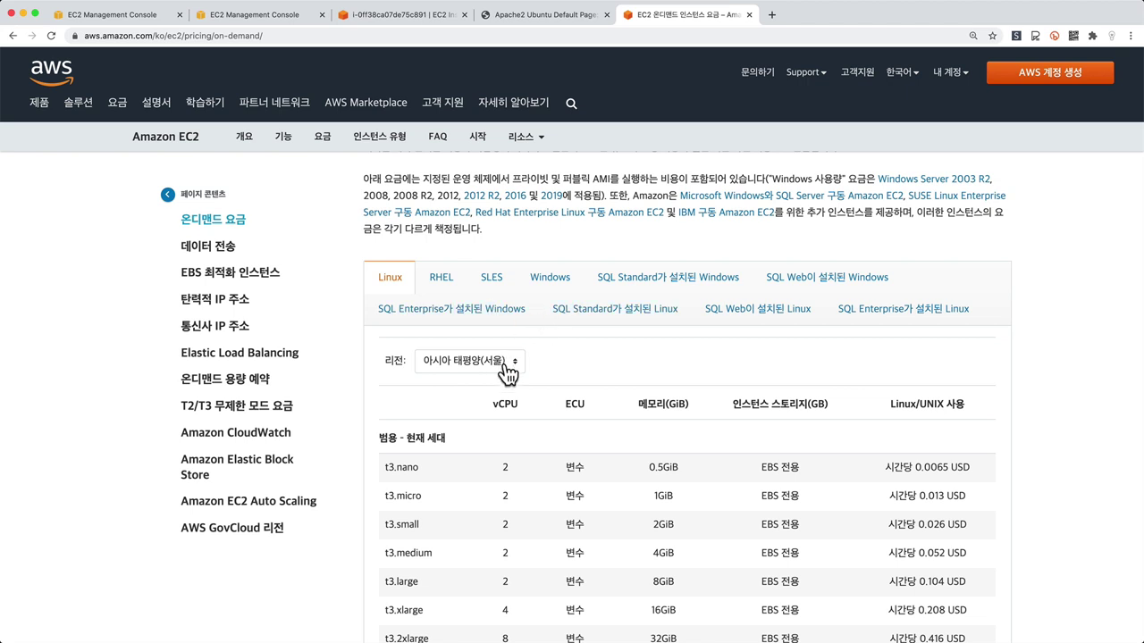
pyautogui.scroll(-8, 625, 355)
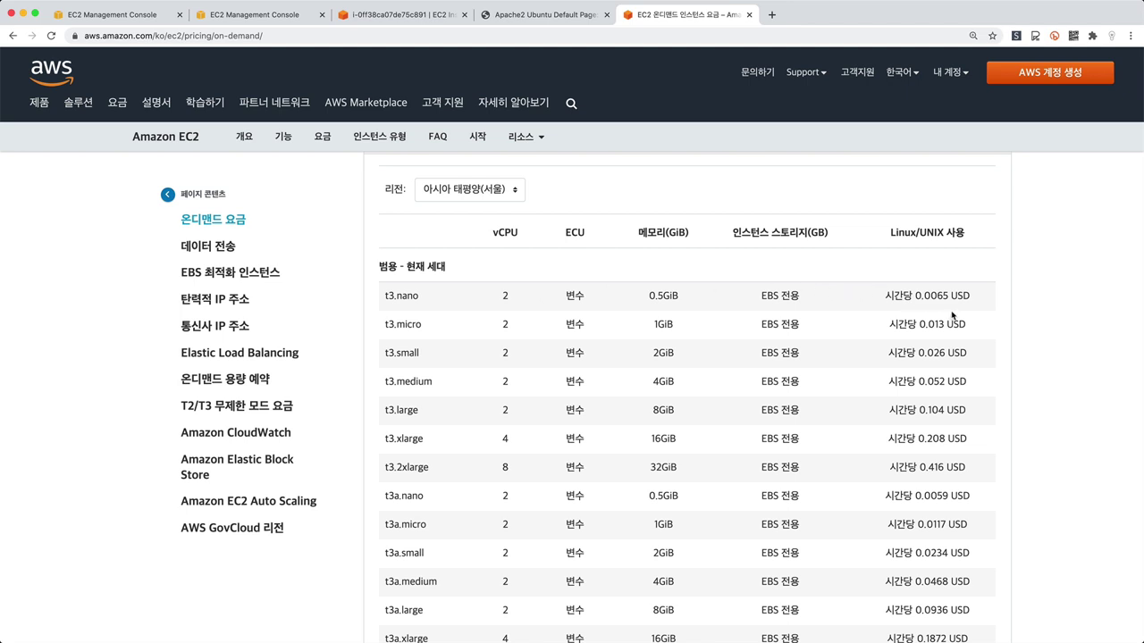
# Switch to the Calculator with the t3.nano hourly rate of 0.0065 entered.
pyautogui.press('super+Tab')
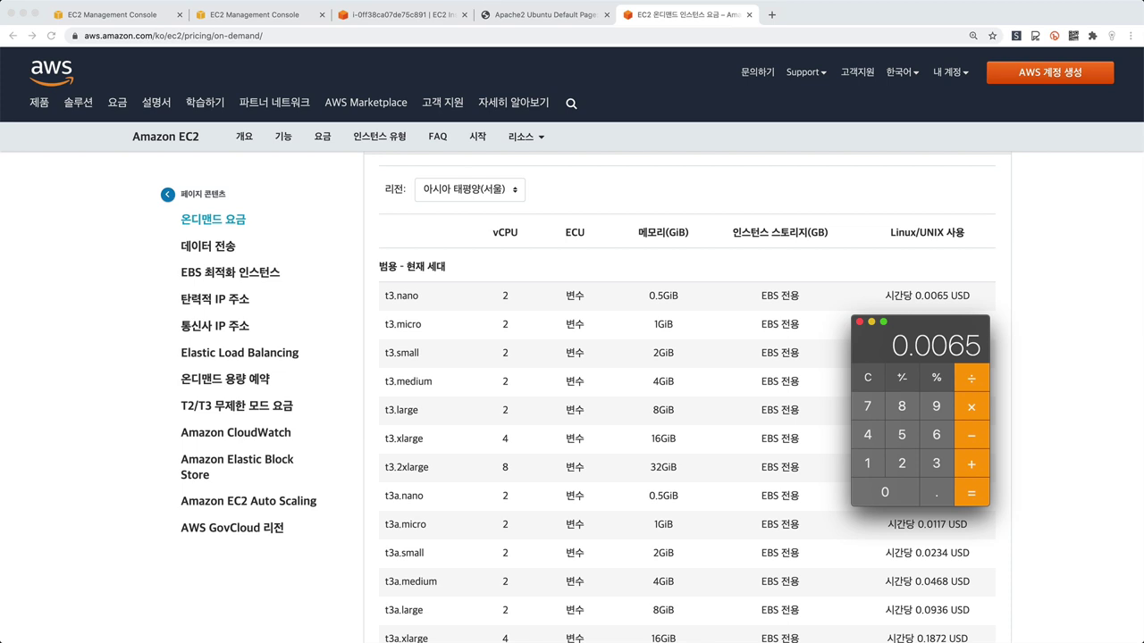